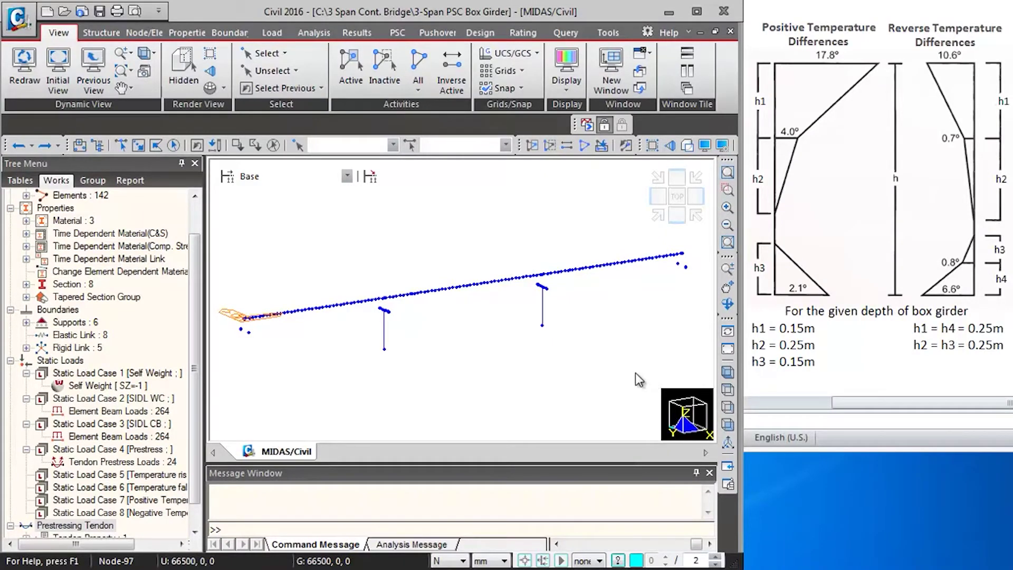
Step: Open the Element Temperatures input from the Load tab's Temp./Prestress tools
{"action": "left_click", "coordinate": [266, 36]}
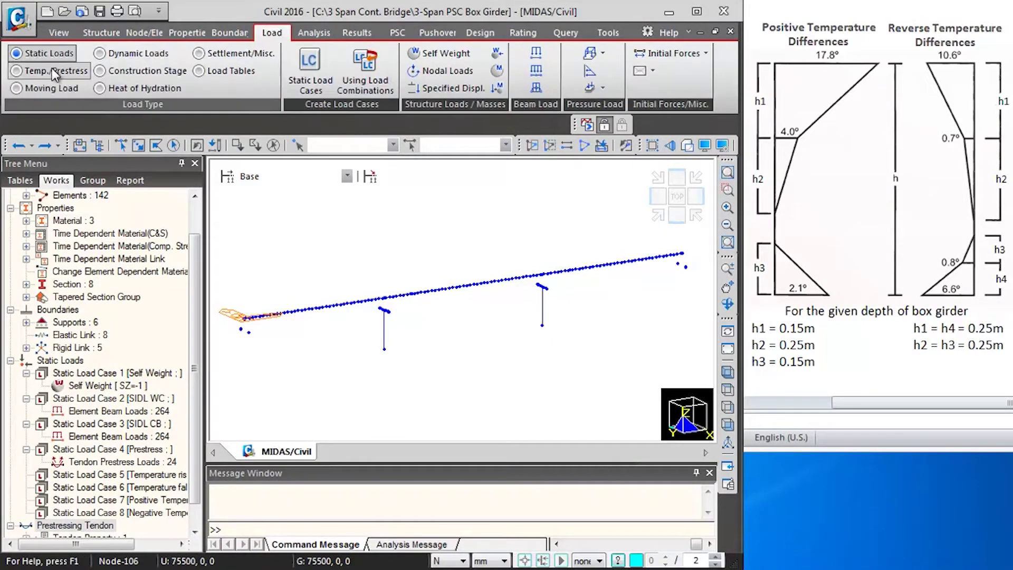
{"action": "left_click", "coordinate": [52, 69]}
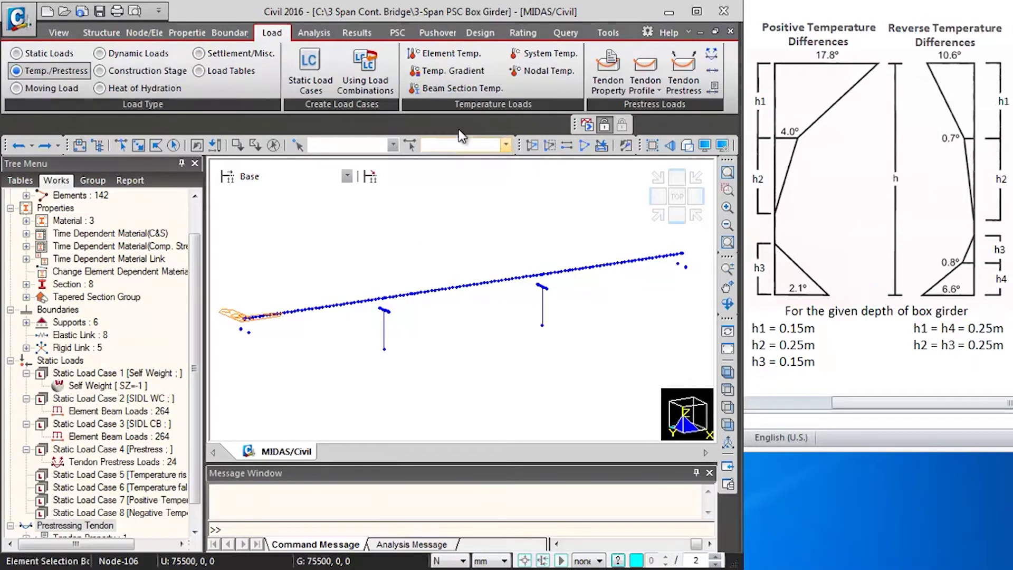
{"action": "left_click", "coordinate": [442, 54]}
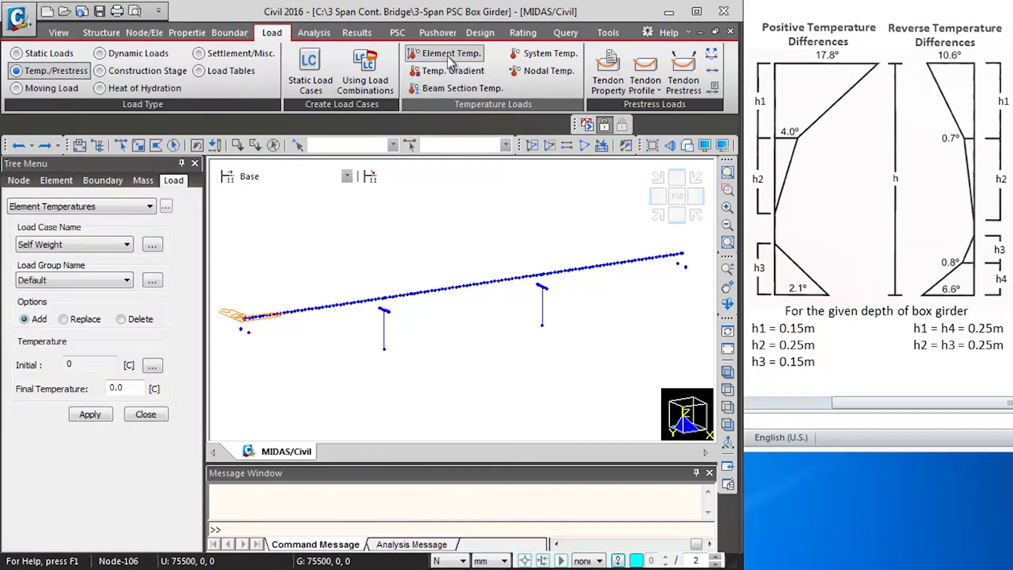
Step: Set the Temperature rise case to a 25 °C final temperature and check the Unit System
{"action": "left_click", "coordinate": [80, 242]}
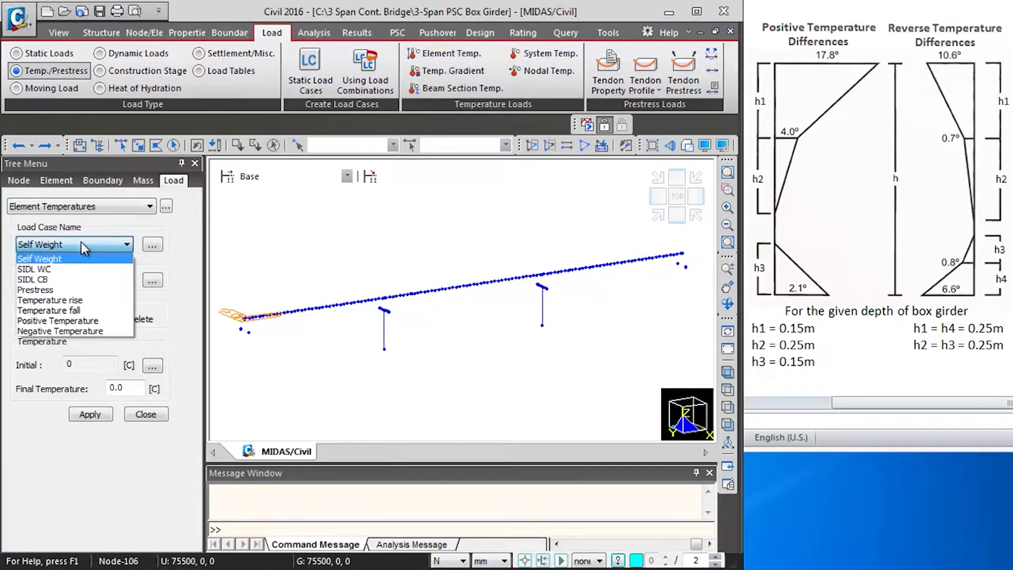
{"action": "left_click", "coordinate": [58, 300]}
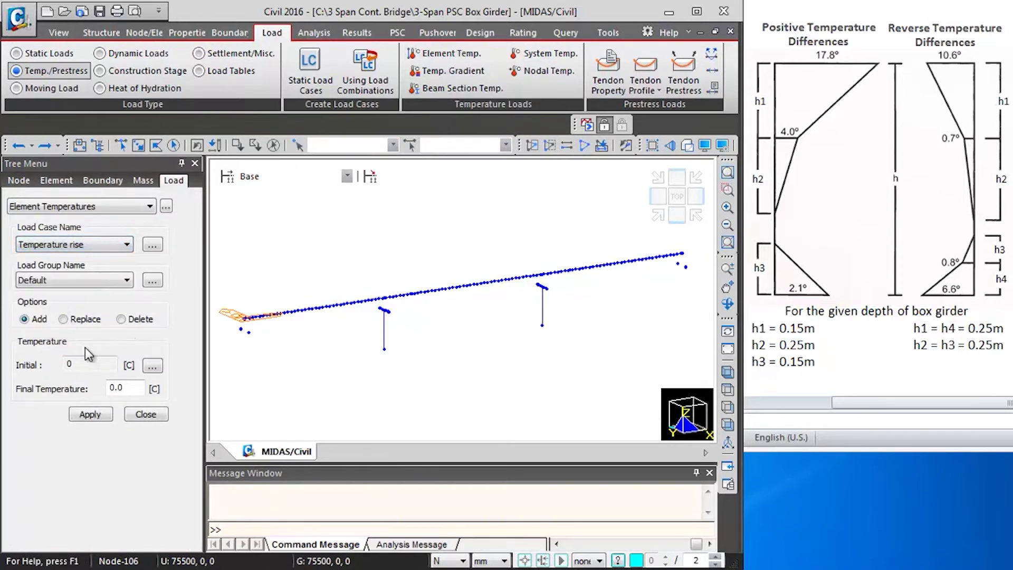
{"action": "left_click_drag", "start_coordinate": [126, 392], "coordinate": [59, 385]}
{"action": "type", "text": "25"}
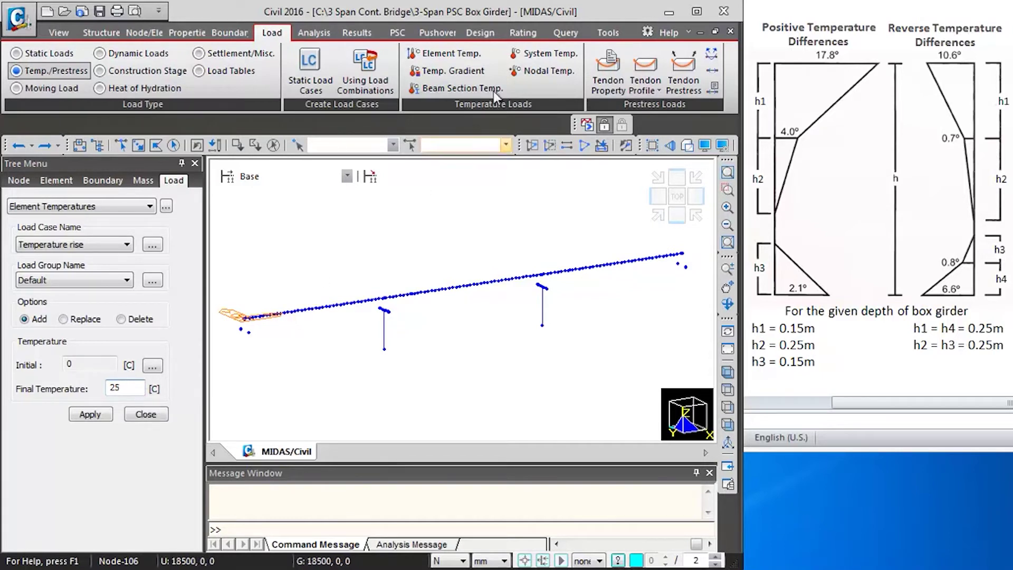
{"action": "left_click", "coordinate": [607, 32]}
{"action": "left_click", "coordinate": [24, 72]}
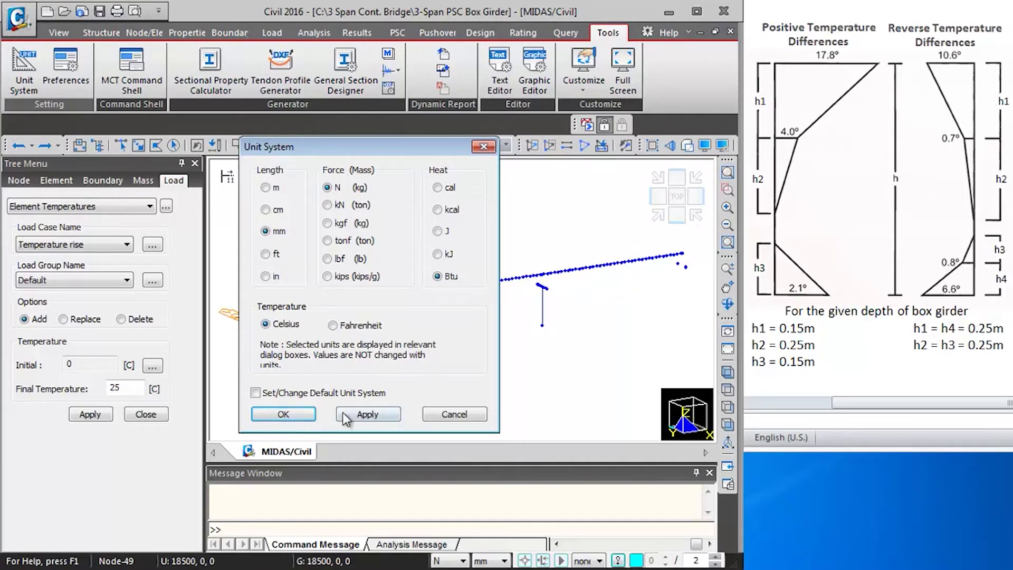
Step: Close Unit System and apply the 25 °C rise to window-selected girder elements in front view
{"action": "left_click", "coordinate": [481, 415]}
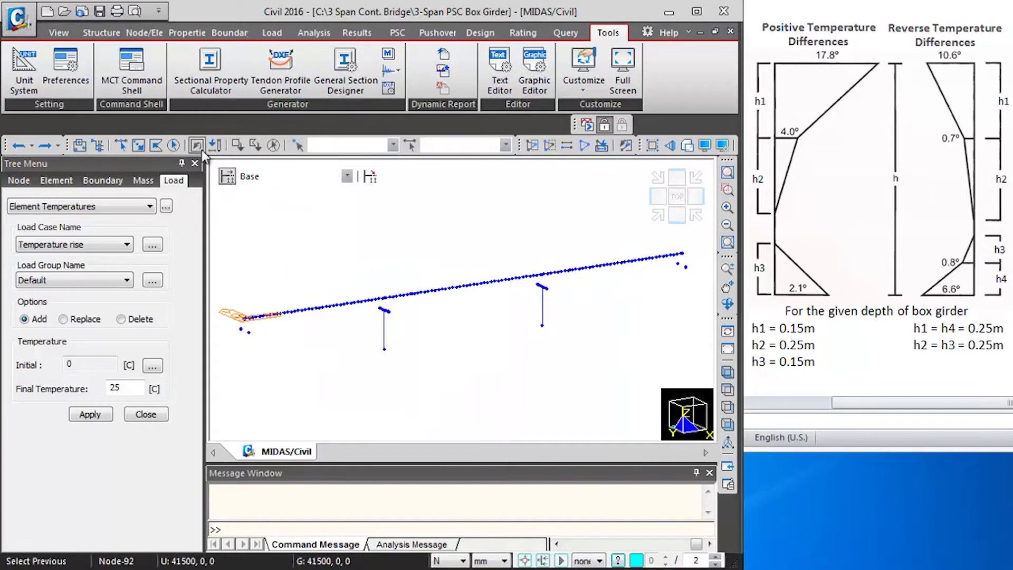
{"action": "left_click", "coordinate": [678, 219]}
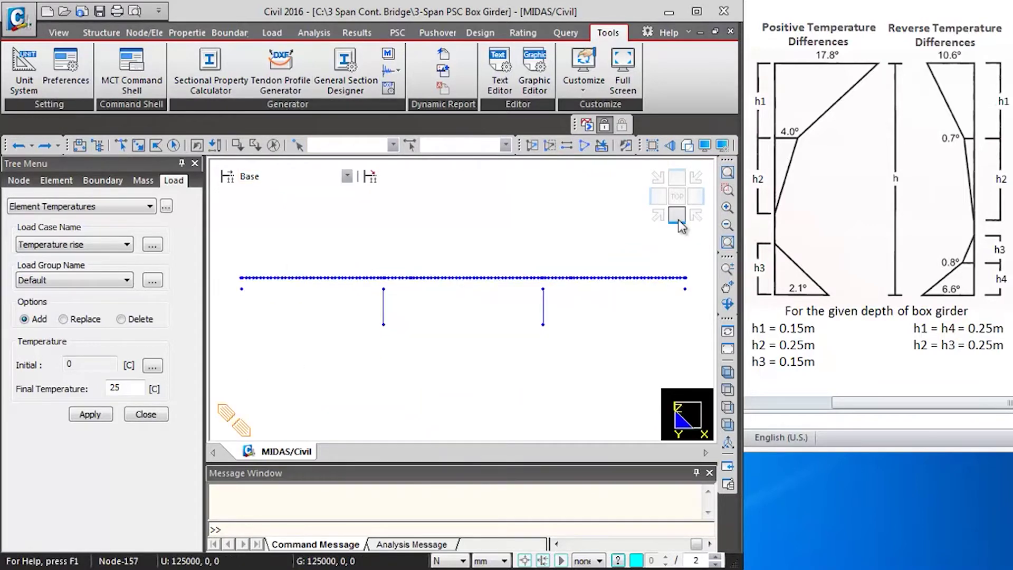
{"action": "left_click", "coordinate": [138, 146]}
{"action": "left_click_drag", "start_coordinate": [662, 278], "coordinate": [705, 290]}
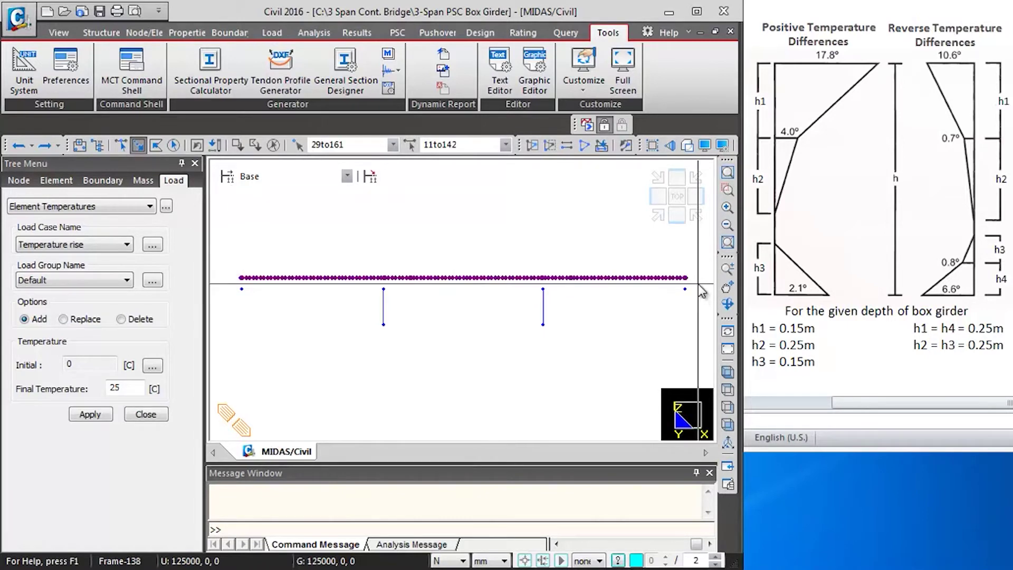
{"action": "left_click", "coordinate": [93, 413]}
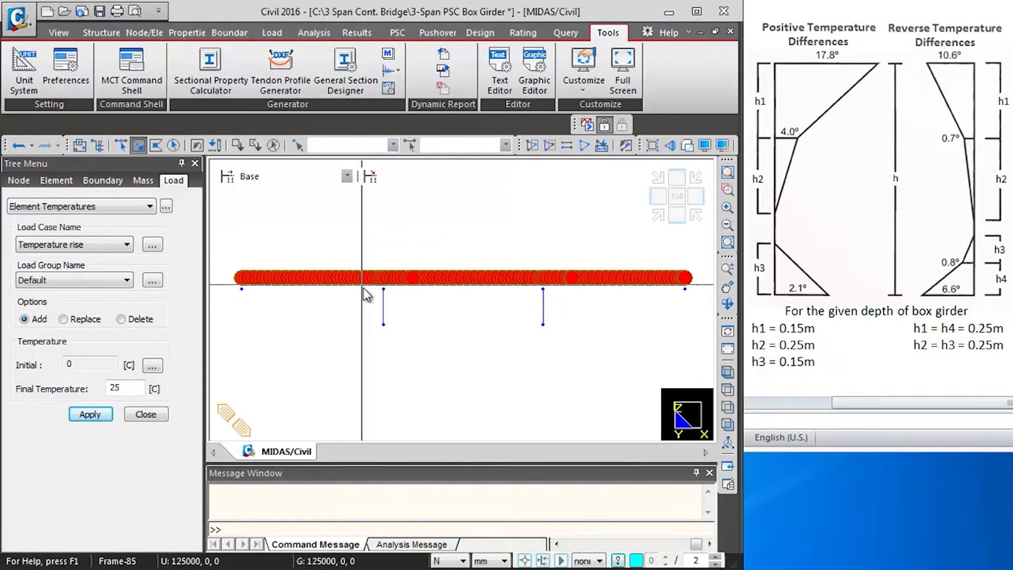
{"action": "left_click", "coordinate": [727, 349]}
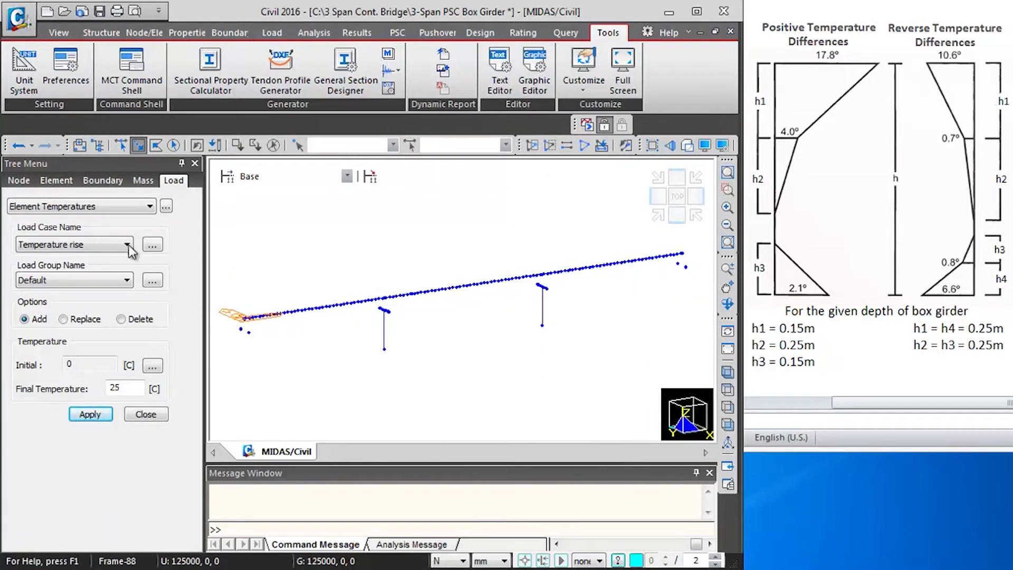
Step: Apply a −25 °C Temperature fall to the same girder elements, then close the input
{"action": "left_click", "coordinate": [88, 240]}
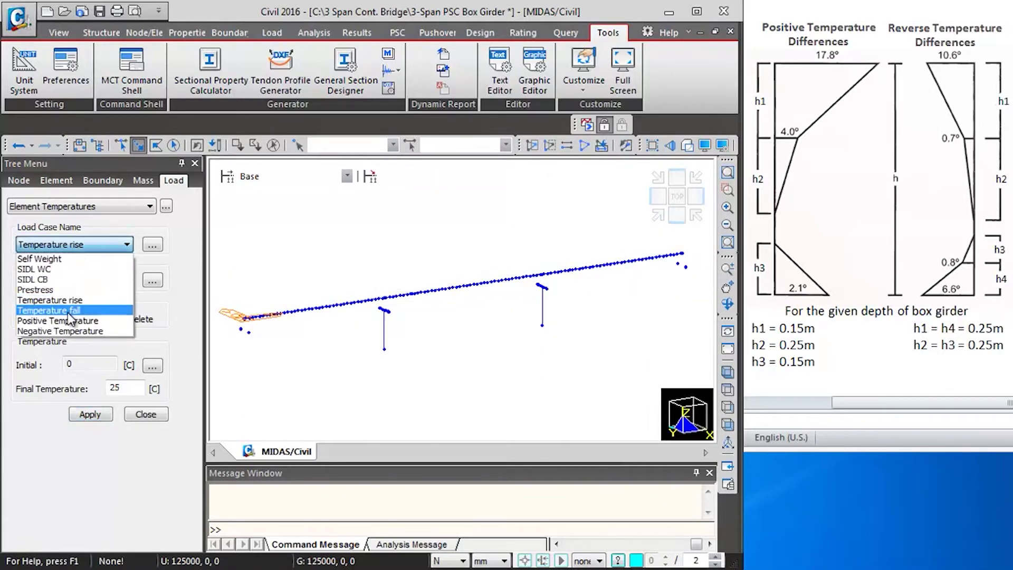
{"action": "left_click", "coordinate": [67, 311]}
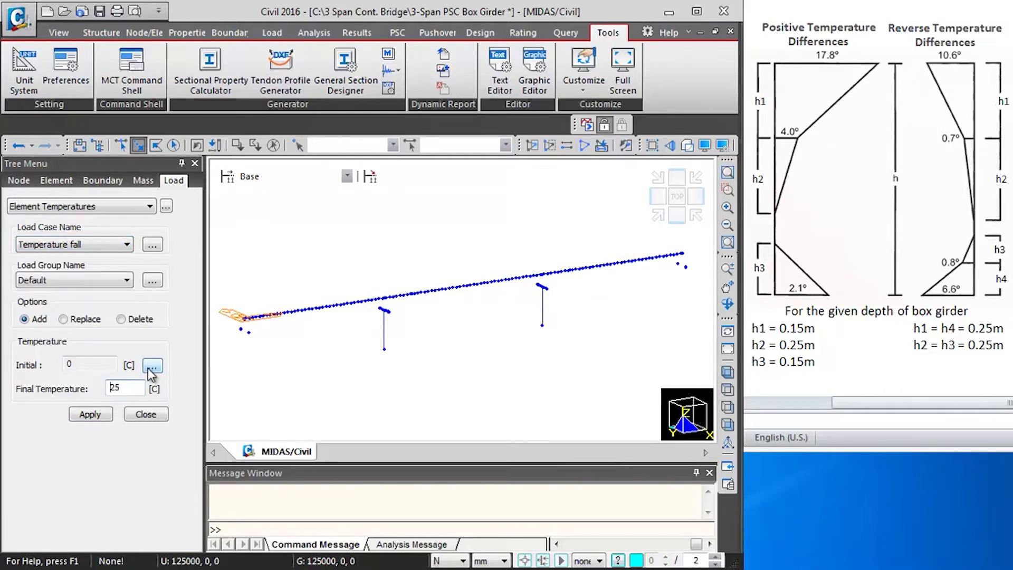
{"action": "type", "text": "-"}
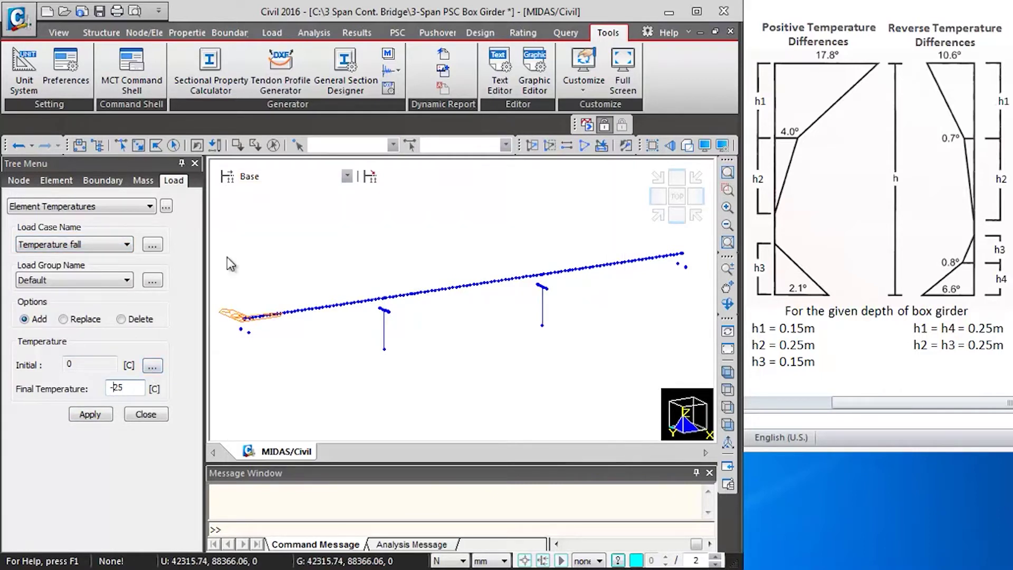
{"action": "left_click", "coordinate": [200, 146]}
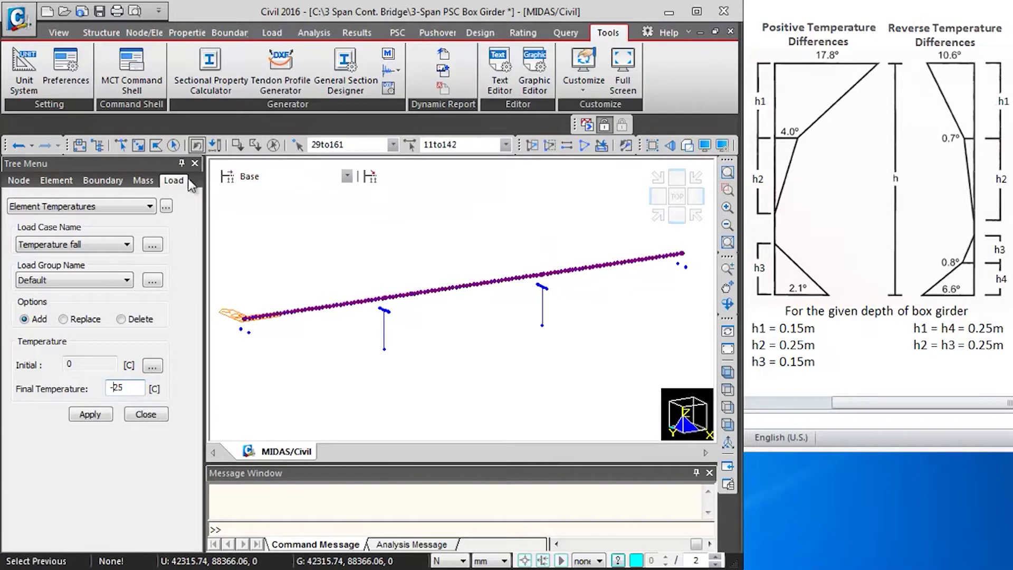
{"action": "left_click", "coordinate": [108, 411]}
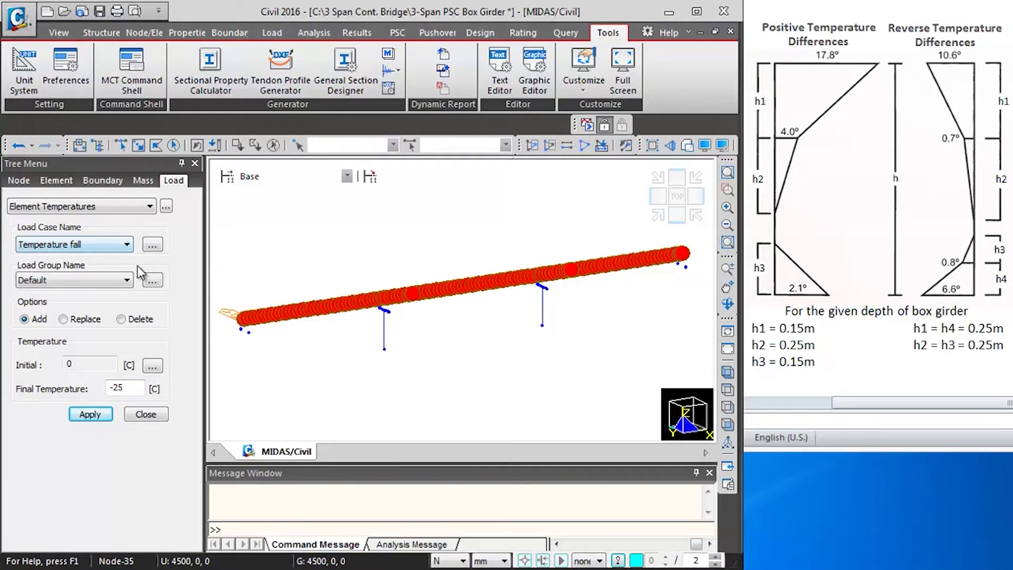
{"action": "left_click", "coordinate": [730, 348]}
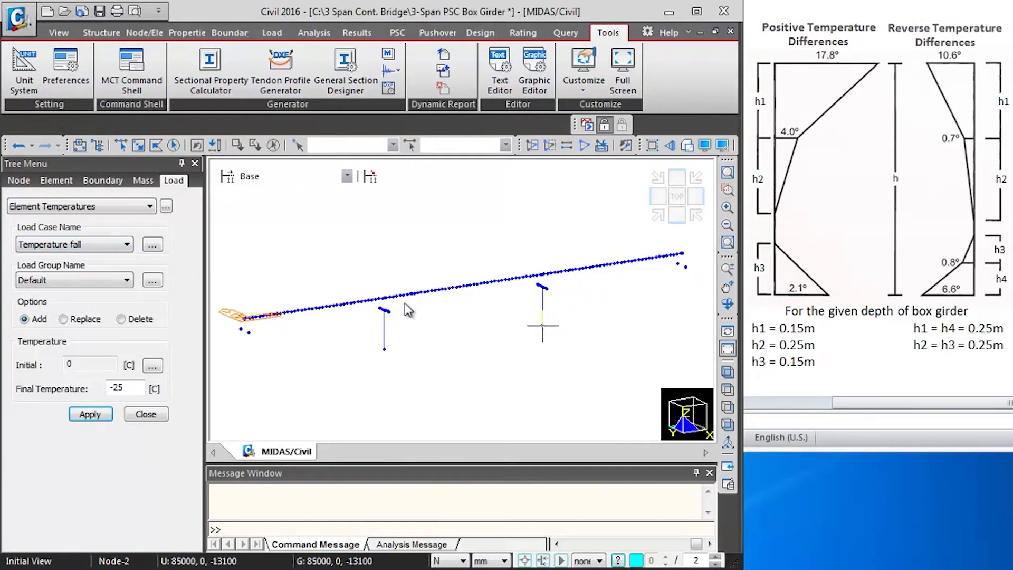
{"action": "left_click", "coordinate": [152, 415]}
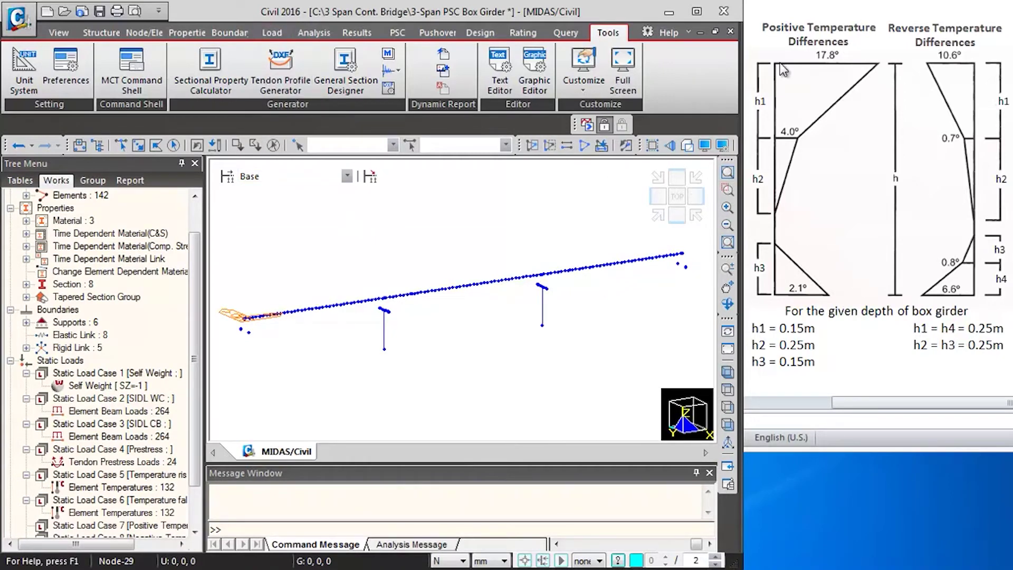
Step: Set up beam section temperatures for the Positive Temperature case with PSC/Composite section type
{"action": "left_click", "coordinate": [270, 33]}
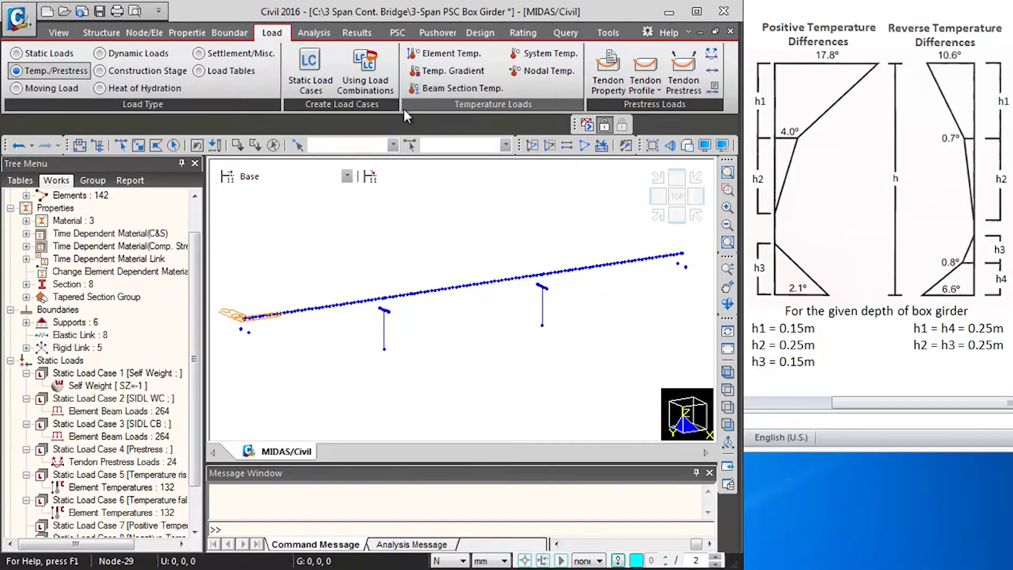
{"action": "left_click", "coordinate": [86, 243]}
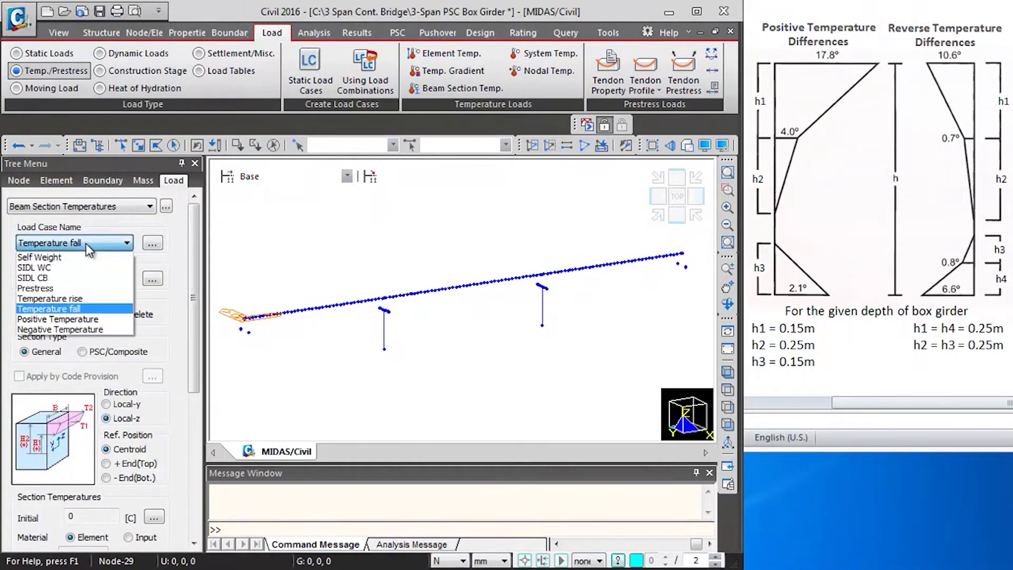
{"action": "left_click", "coordinate": [74, 319]}
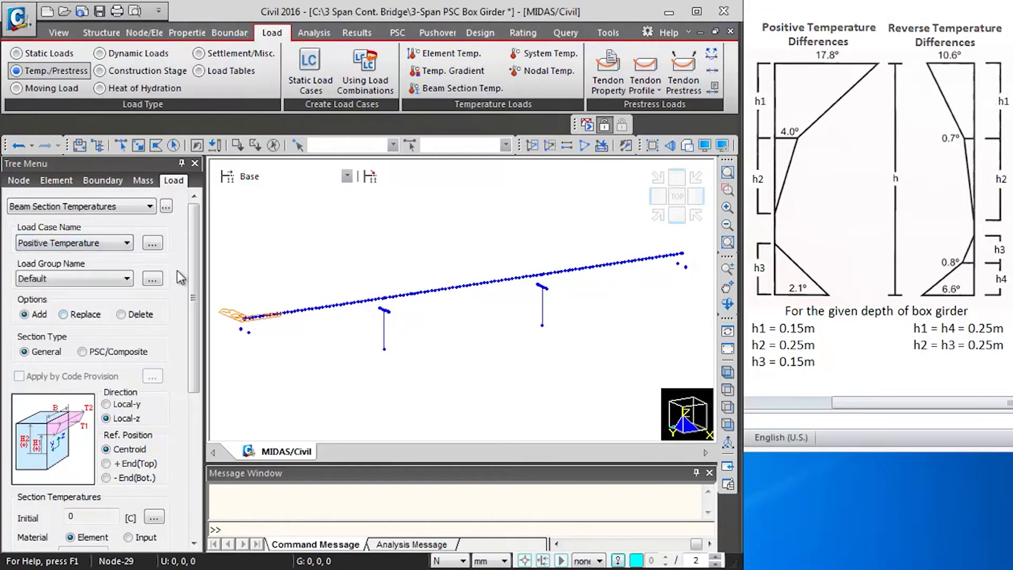
{"action": "left_click_drag", "start_coordinate": [194, 239], "coordinate": [190, 267]}
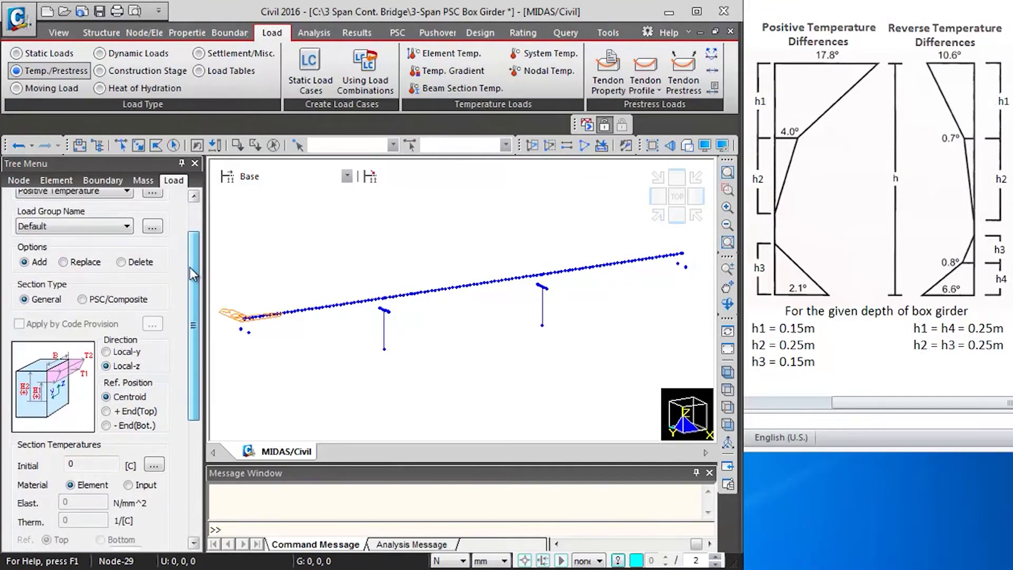
{"action": "scroll", "coordinate": [190, 267], "scroll_direction": "down", "scroll_amount": 1}
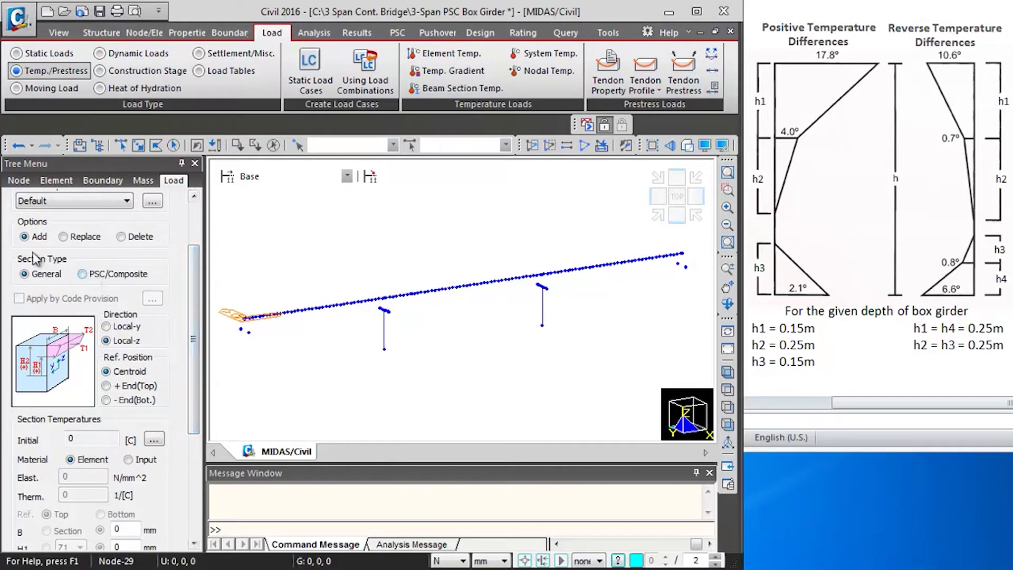
{"action": "left_click", "coordinate": [82, 274]}
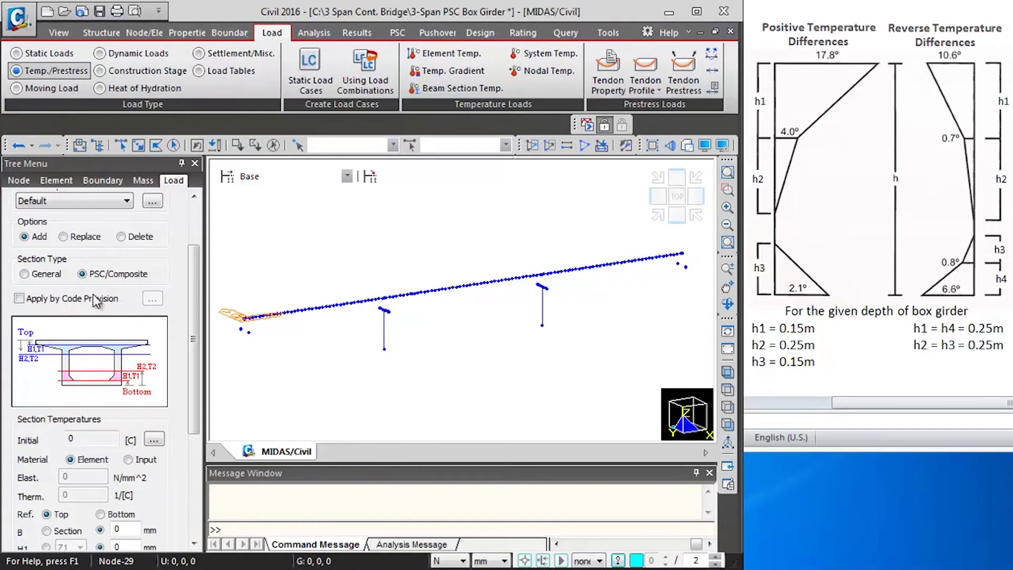
Step: Set the gradient width B to Section, referenced from the top, ready to edit H2
{"action": "left_click_drag", "start_coordinate": [195, 268], "coordinate": [192, 376]}
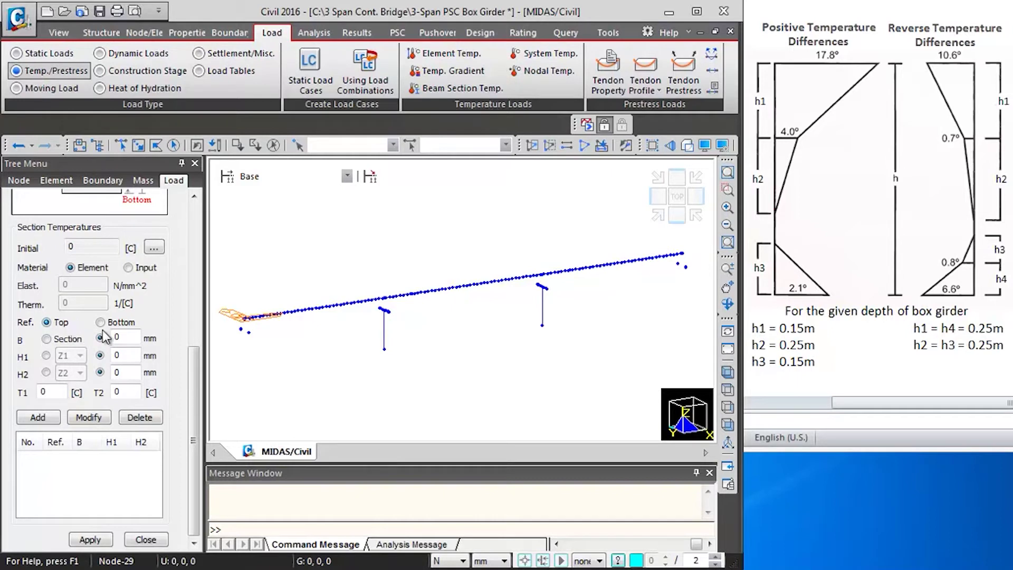
{"action": "left_click_drag", "start_coordinate": [192, 360], "coordinate": [194, 296]}
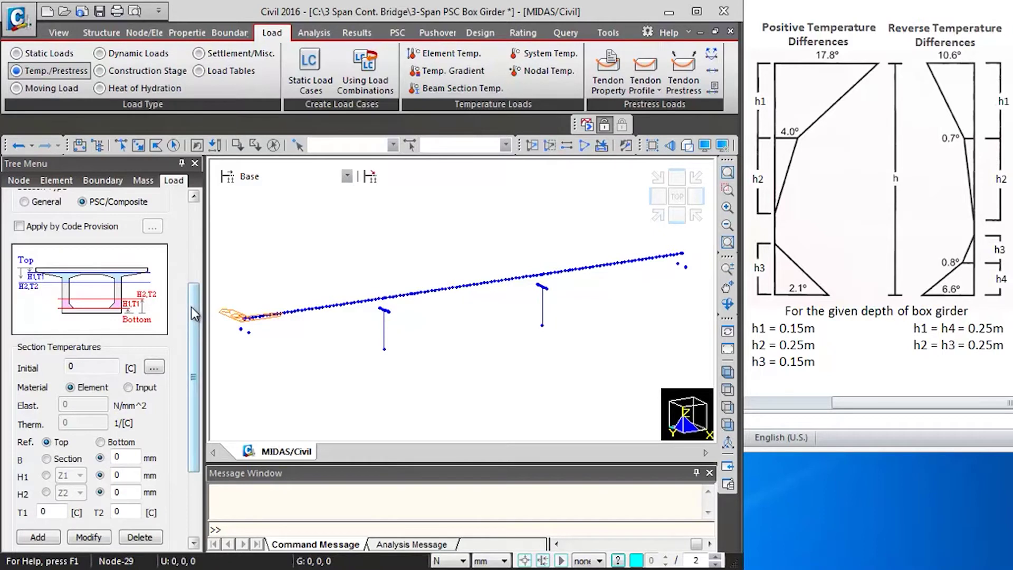
{"action": "left_click_drag", "start_coordinate": [191, 306], "coordinate": [191, 340]}
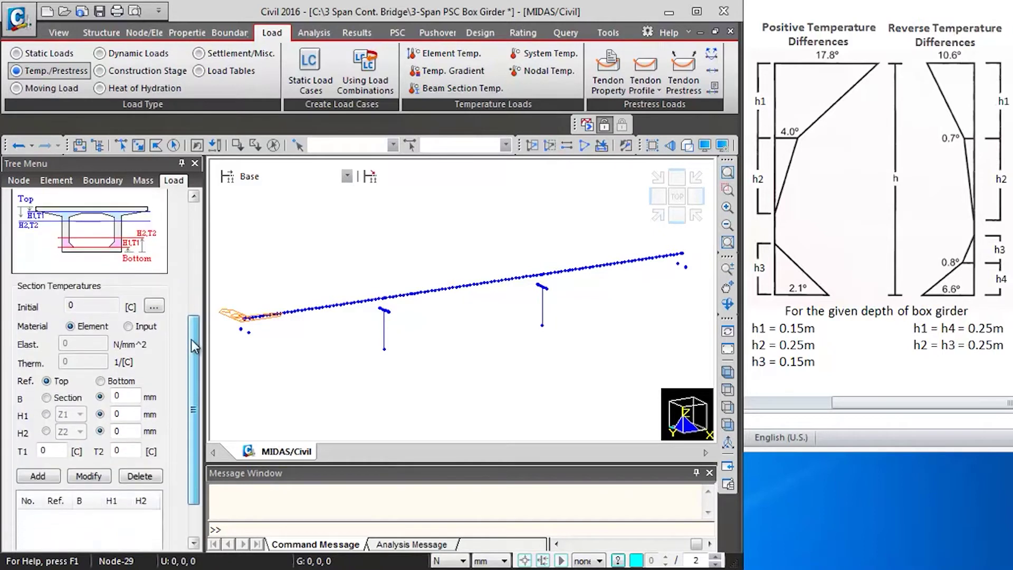
{"action": "left_click", "coordinate": [47, 398]}
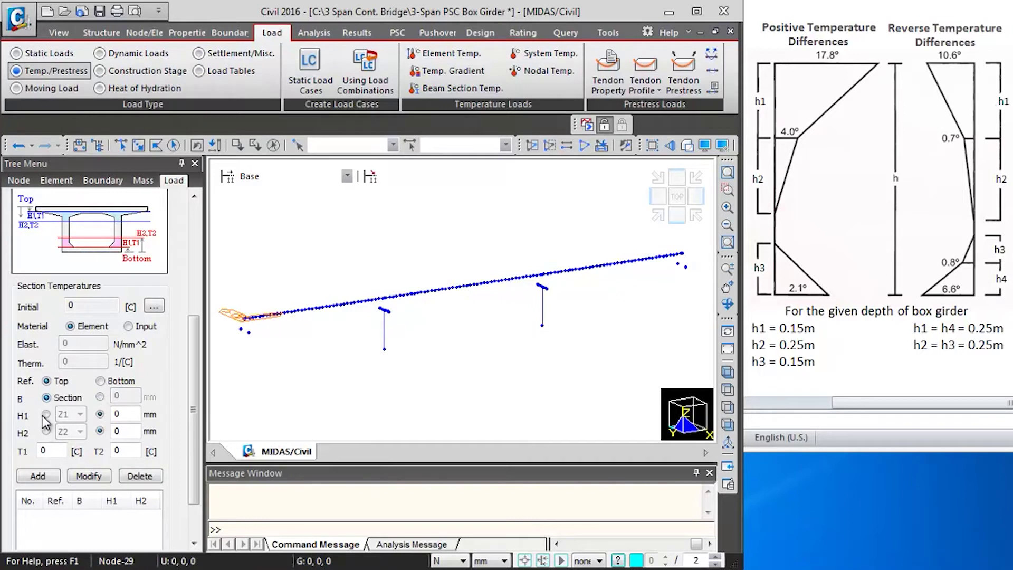
{"action": "left_click", "coordinate": [123, 431]}
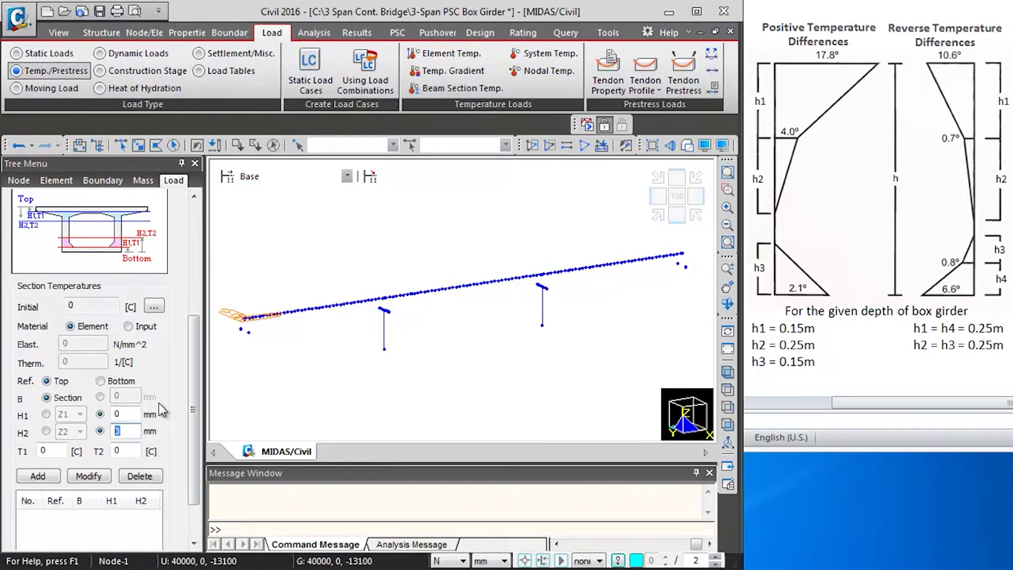
Step: Add the top-referenced 0–150 mm layer with T1 17.8 and T2 4
{"action": "key", "text": "Tab"}
{"action": "type", "text": "1"}
{"action": "key", "text": "Tab"}
{"action": "left_click", "coordinate": [53, 481]}
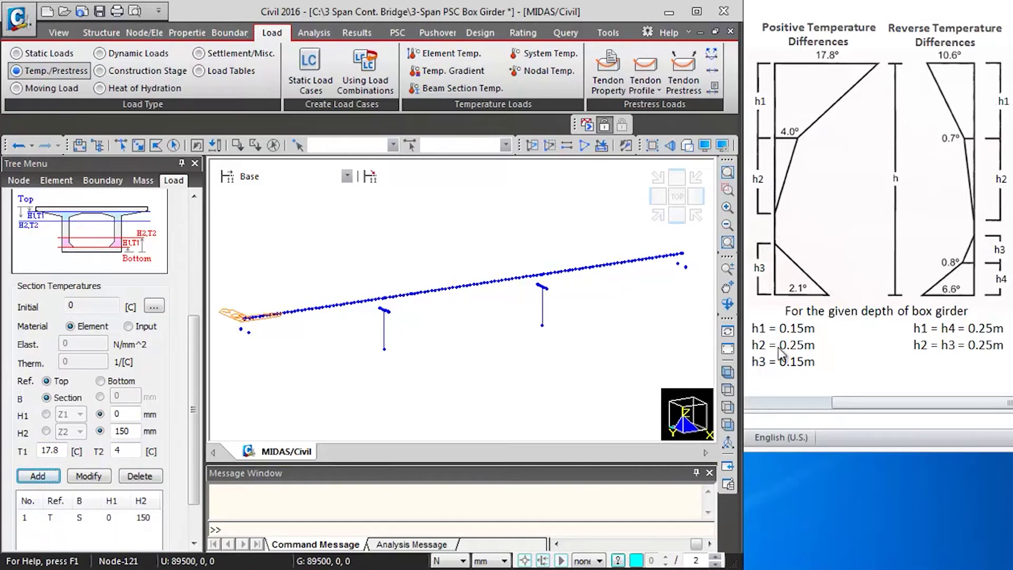
Step: Add the top-referenced 150–400 mm layer with T1 4 and T2 0
{"action": "double_click", "coordinate": [117, 414]}
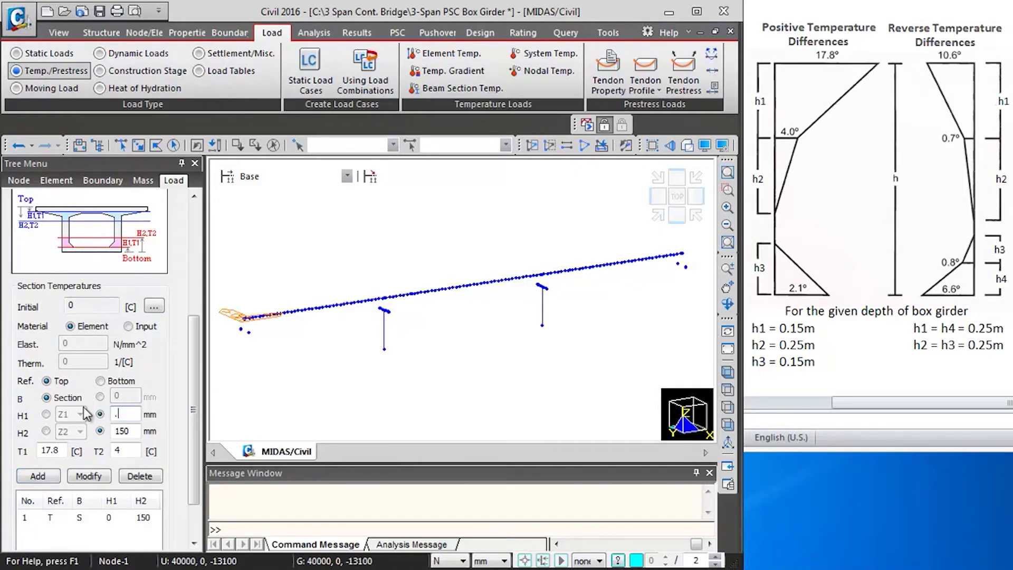
{"action": "key", "text": "Tab"}
{"action": "type", "text": "400"}
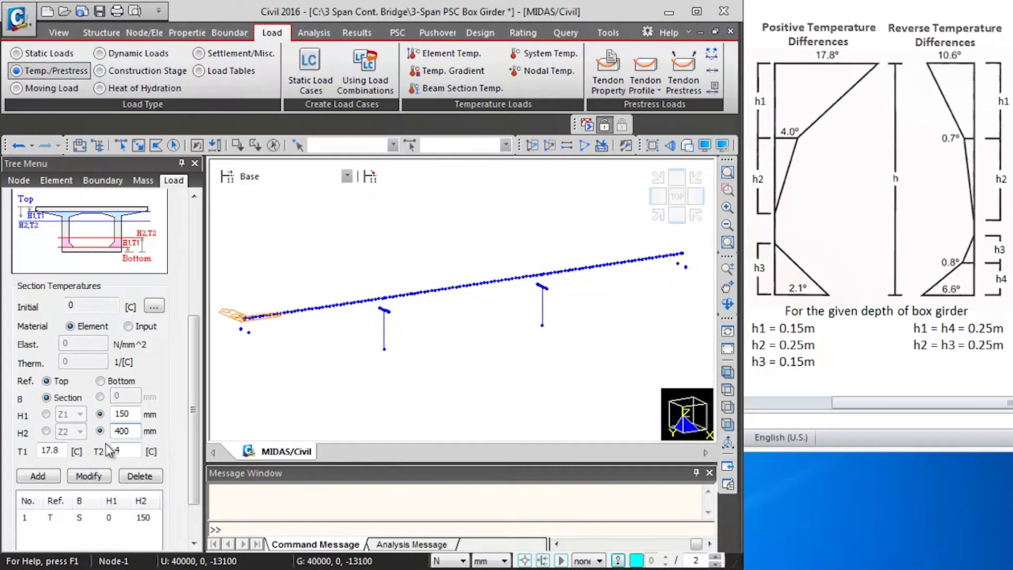
{"action": "left_click_drag", "start_coordinate": [62, 450], "coordinate": [36, 455]}
{"action": "type", "text": "4"}
{"action": "left_click", "coordinate": [47, 481]}
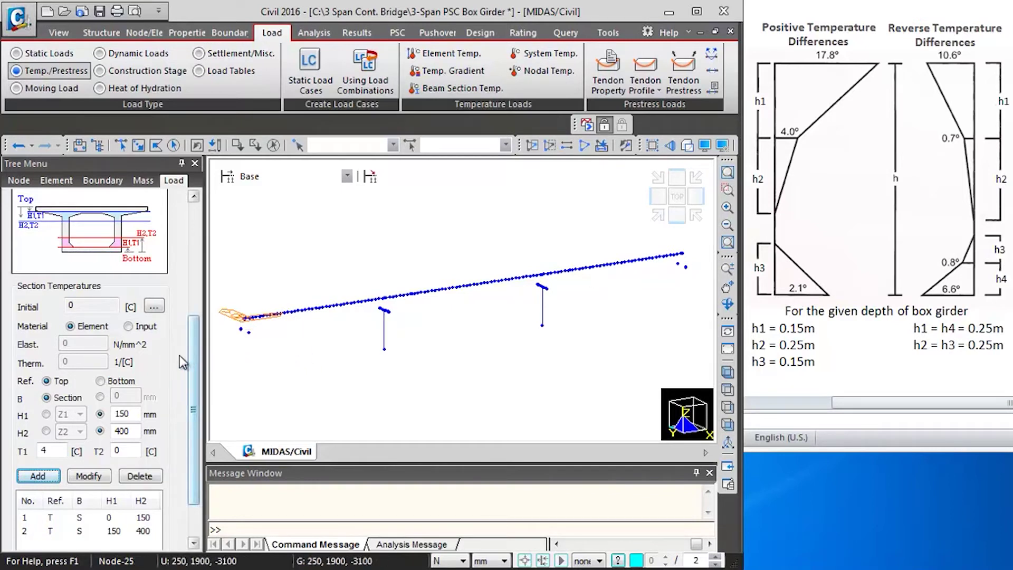
Step: Add a bottom-referenced 0–150 mm layer with T1 2.1 and T2 0
{"action": "left_click", "coordinate": [100, 381]}
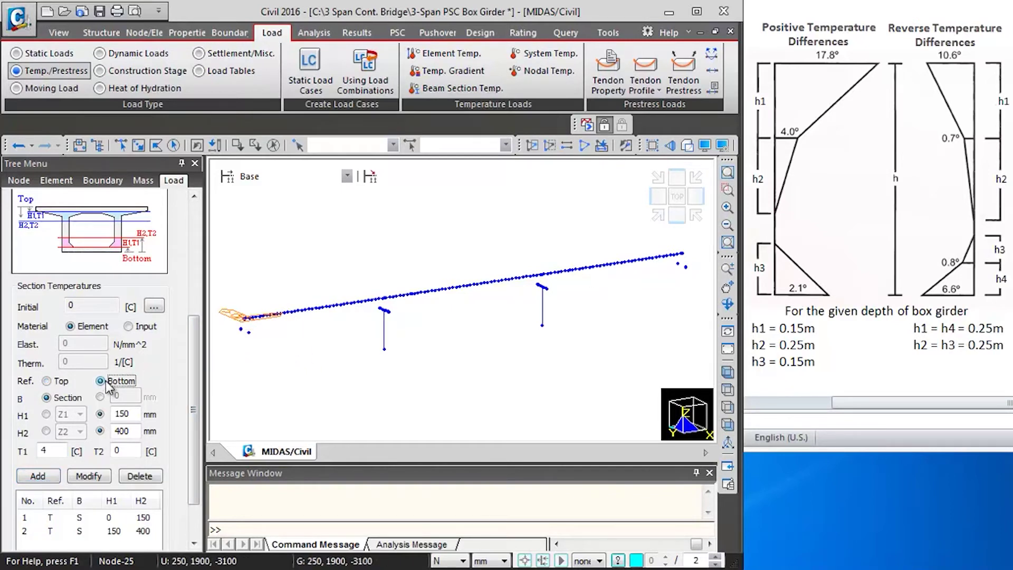
{"action": "double_click", "coordinate": [134, 413]}
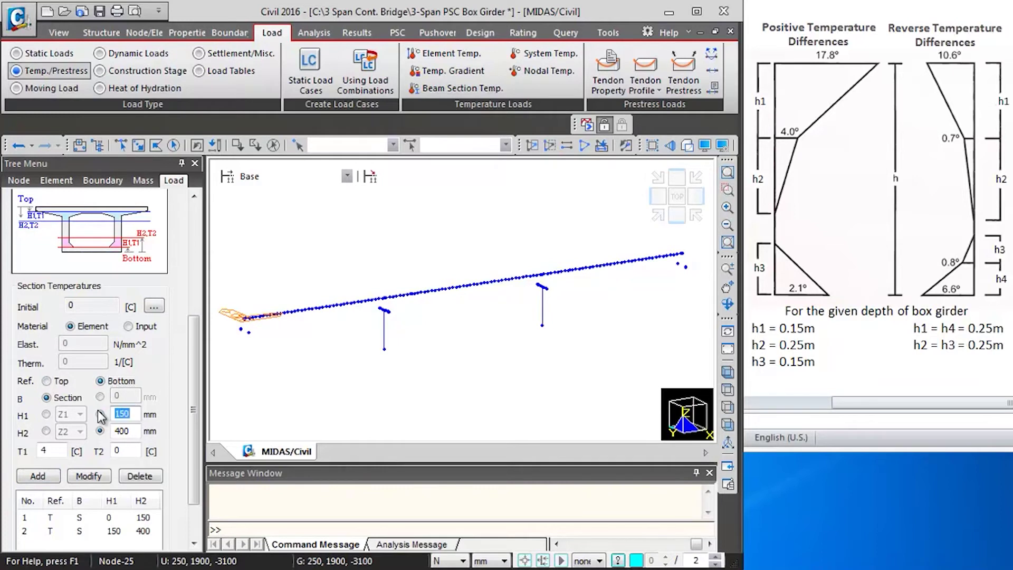
{"action": "type", "text": "0"}
{"action": "key", "text": "Tab"}
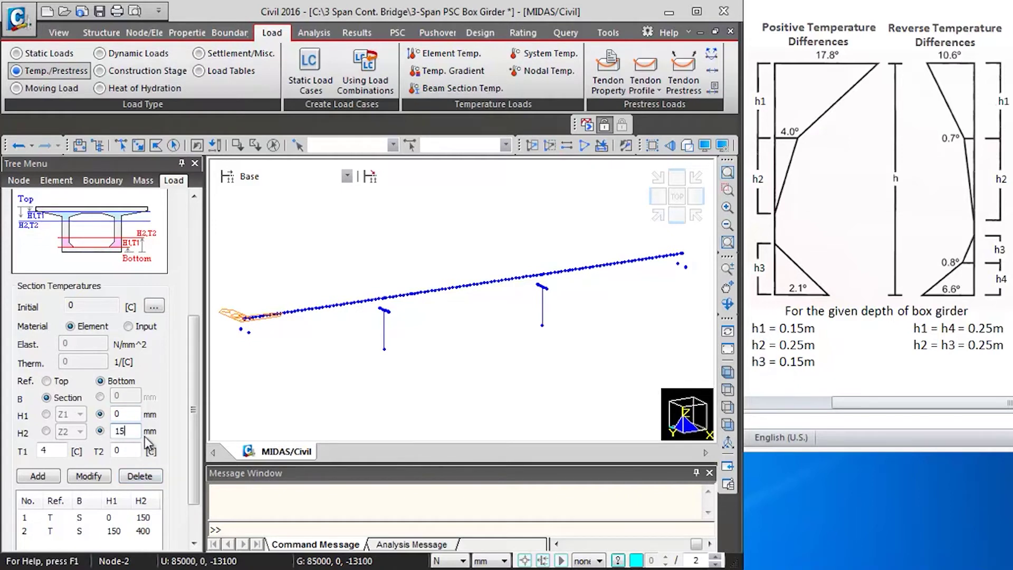
{"action": "key", "text": "Tab"}
{"action": "key", "text": "BackSpace"}
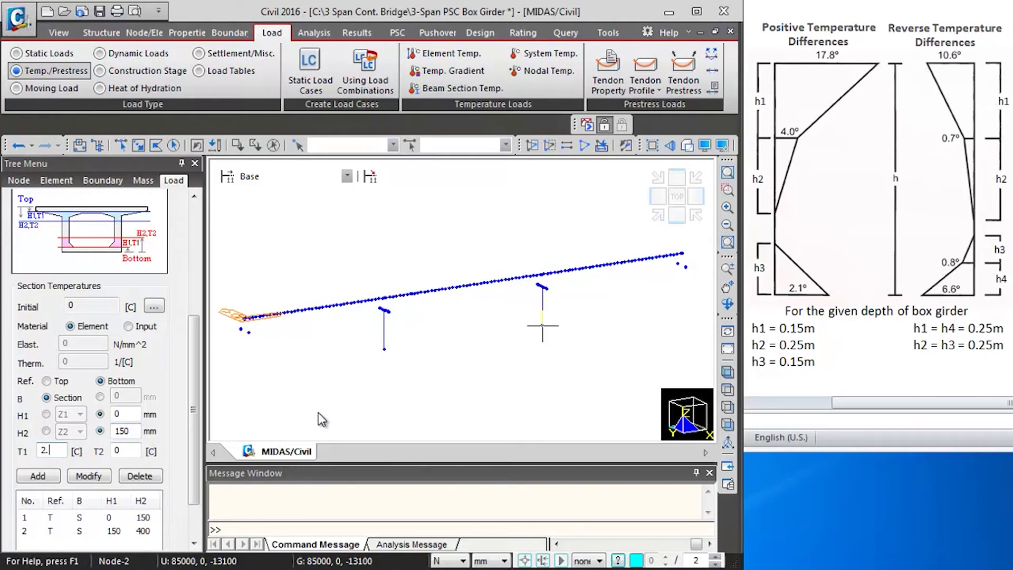
{"action": "key", "text": "Tab"}
{"action": "left_click", "coordinate": [46, 478]}
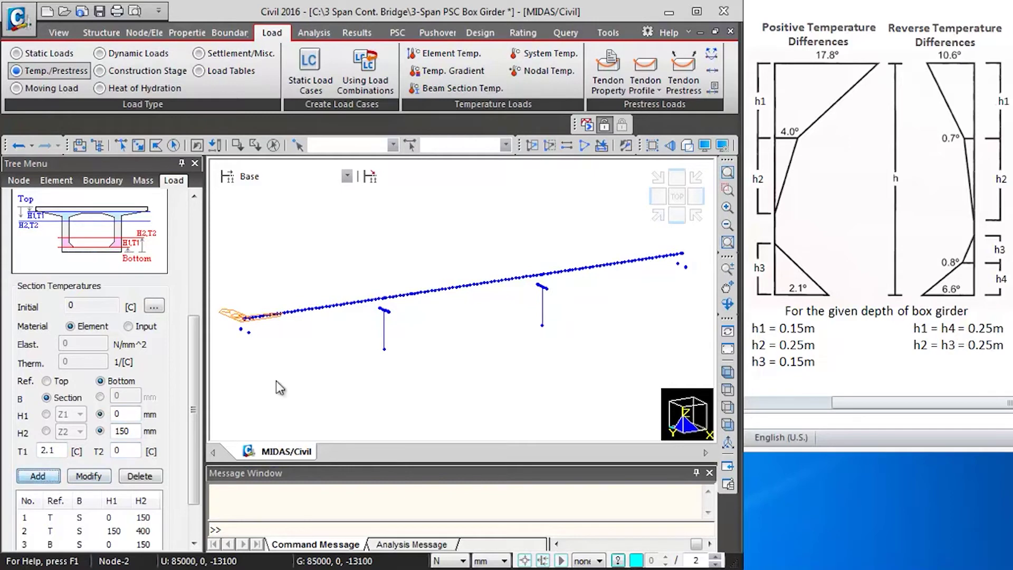
{"action": "left_click", "coordinate": [678, 213]}
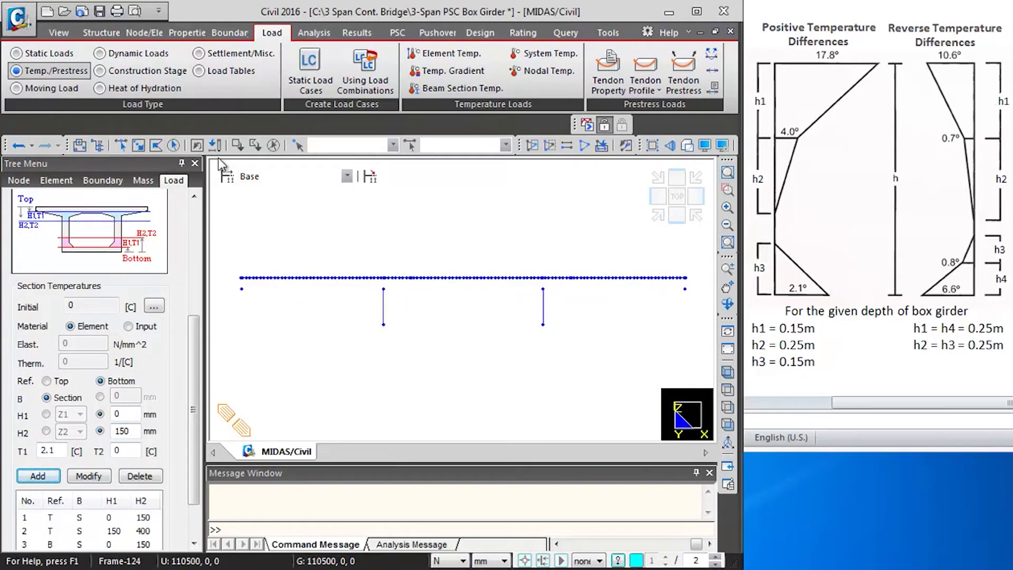
Step: Apply the three-row gradient to the previous girder selection, check it in hidden side view, and close
{"action": "left_click", "coordinate": [198, 148]}
{"action": "scroll", "coordinate": [194, 363], "scroll_direction": "down", "scroll_amount": 1}
{"action": "scroll", "coordinate": [194, 363], "scroll_direction": "down", "scroll_amount": 3}
{"action": "left_click", "coordinate": [90, 539]}
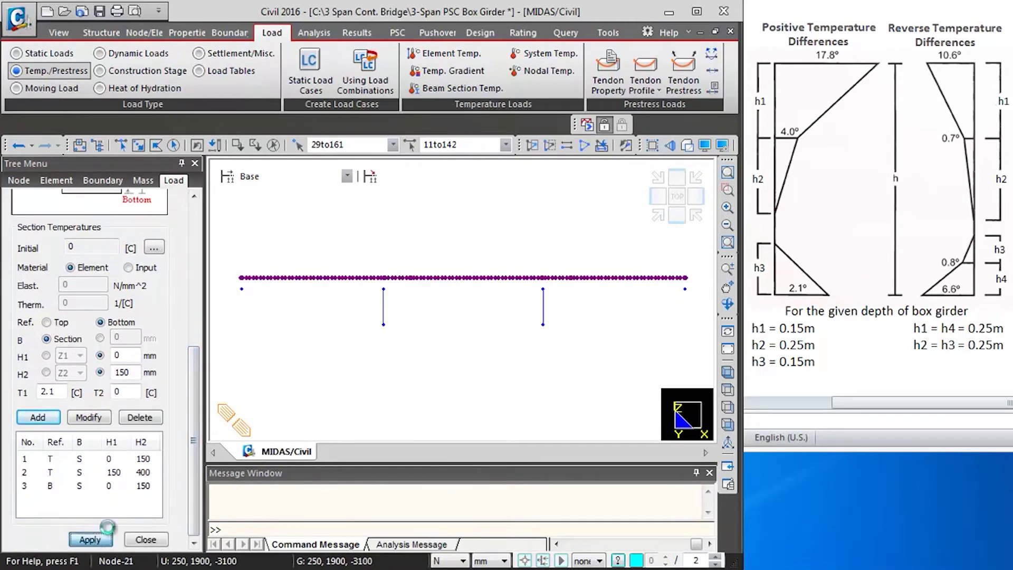
{"action": "left_click", "coordinate": [686, 150]}
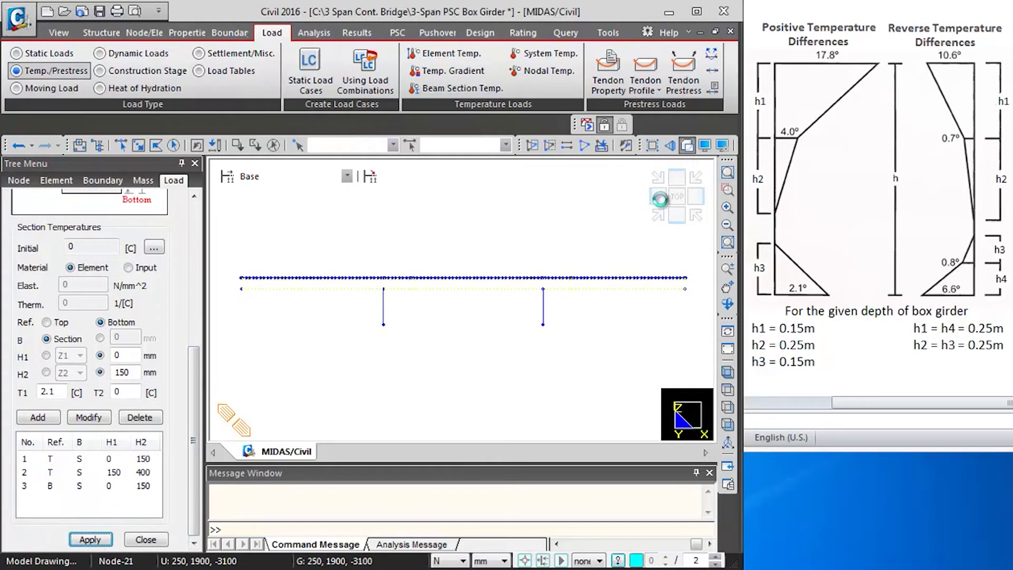
{"action": "left_click", "coordinate": [657, 199]}
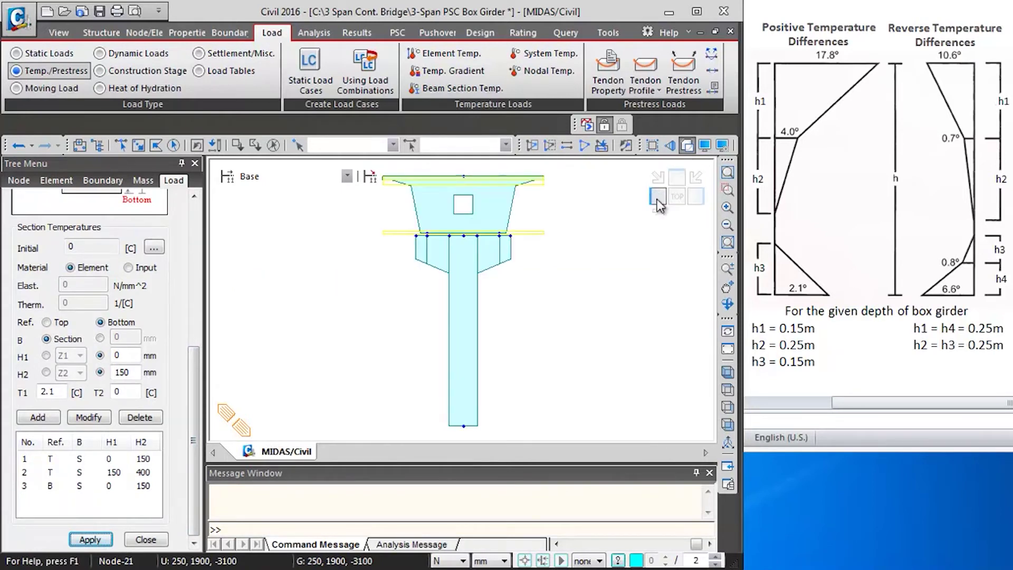
{"action": "scroll", "coordinate": [528, 264], "scroll_direction": "up", "scroll_amount": 5}
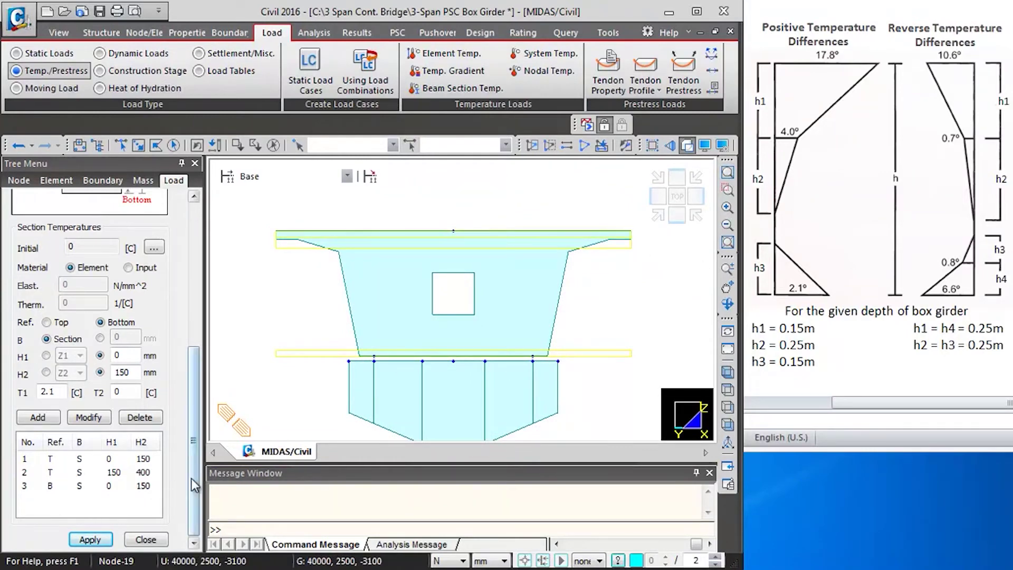
{"action": "left_click", "coordinate": [144, 539]}
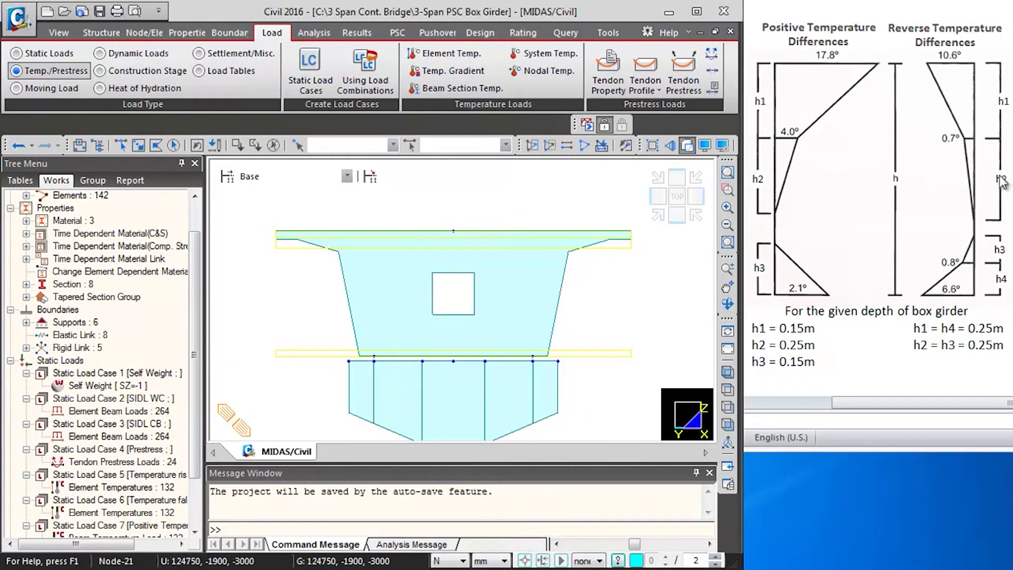
Step: Reopen Beam Section Temperatures for the Negative Temperature case with PSC/Composite section type
{"action": "left_click", "coordinate": [454, 87]}
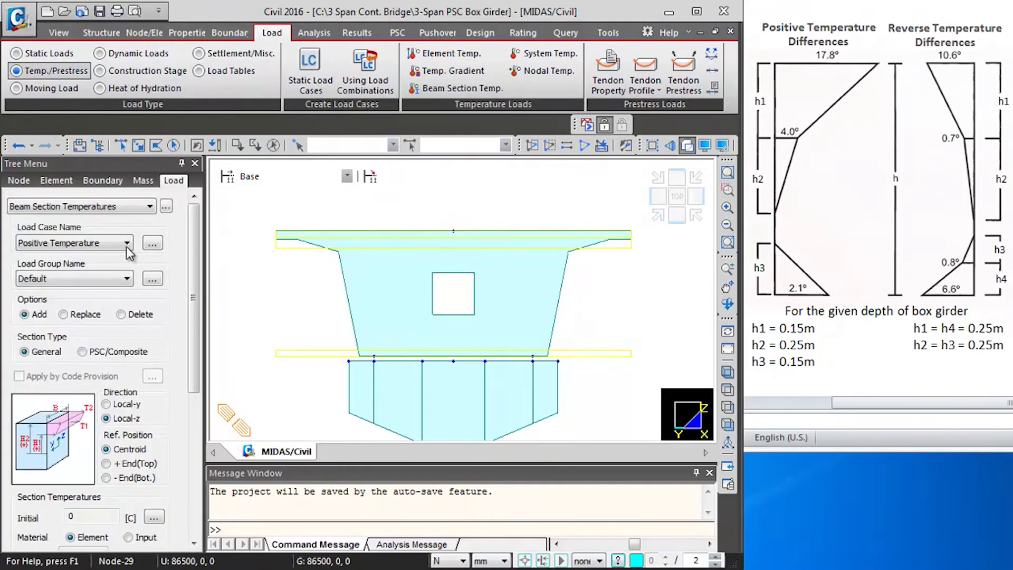
{"action": "left_click", "coordinate": [112, 242]}
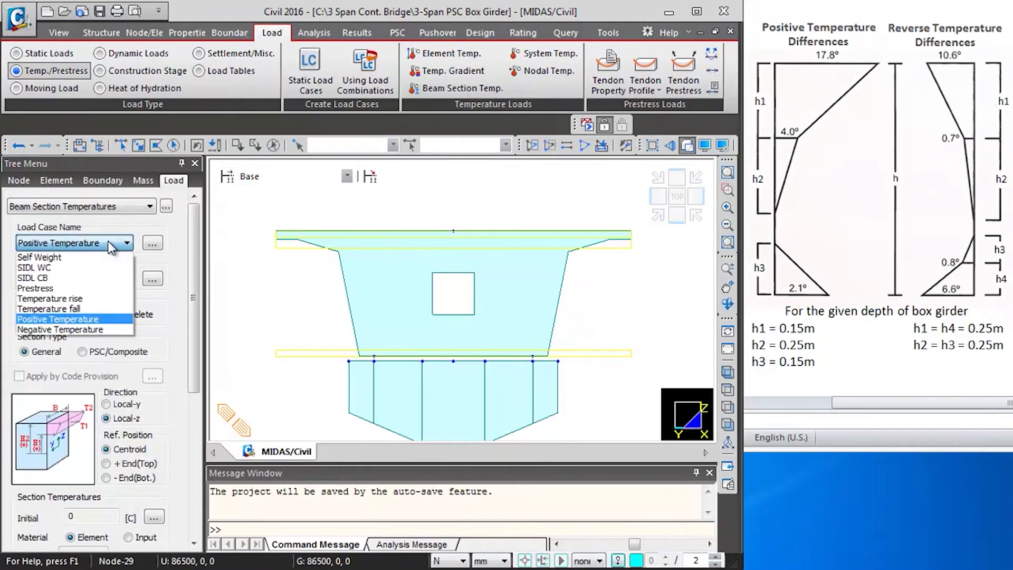
{"action": "left_click", "coordinate": [55, 335]}
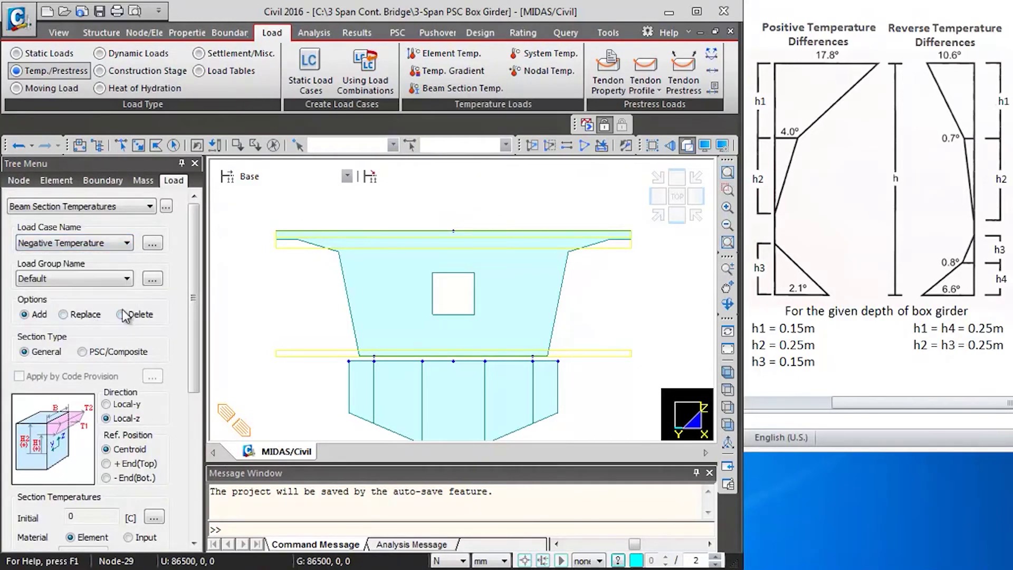
{"action": "left_click", "coordinate": [82, 352]}
{"action": "left_click_drag", "start_coordinate": [194, 264], "coordinate": [194, 400]}
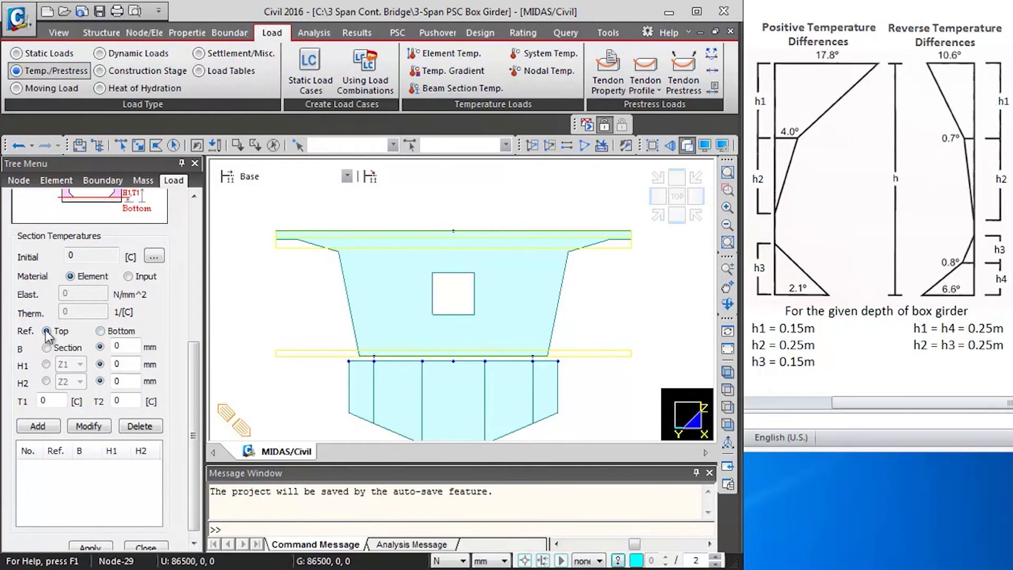
Step: Set B to Section and add the top 0–250 mm layer from −10.6 to −0.7 °C
{"action": "left_click", "coordinate": [47, 348]}
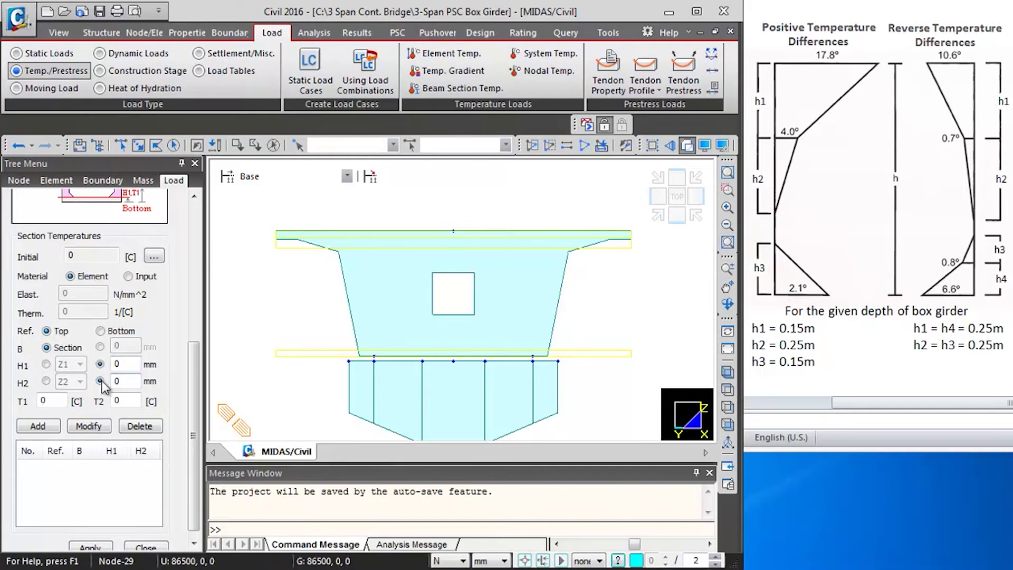
{"action": "double_click", "coordinate": [118, 381]}
{"action": "type", "text": "250"}
{"action": "key", "text": "Tab"}
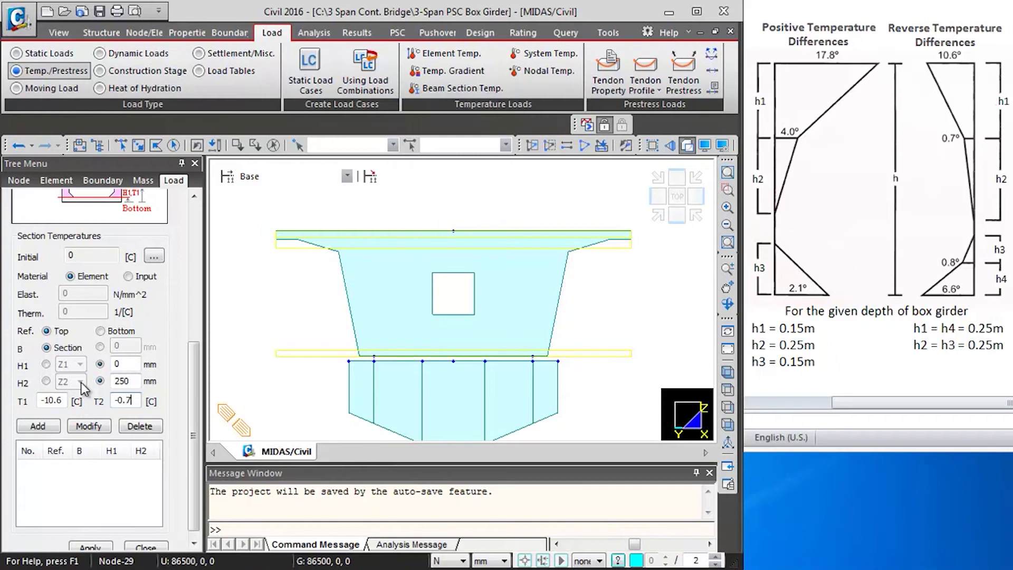
{"action": "left_click", "coordinate": [37, 426]}
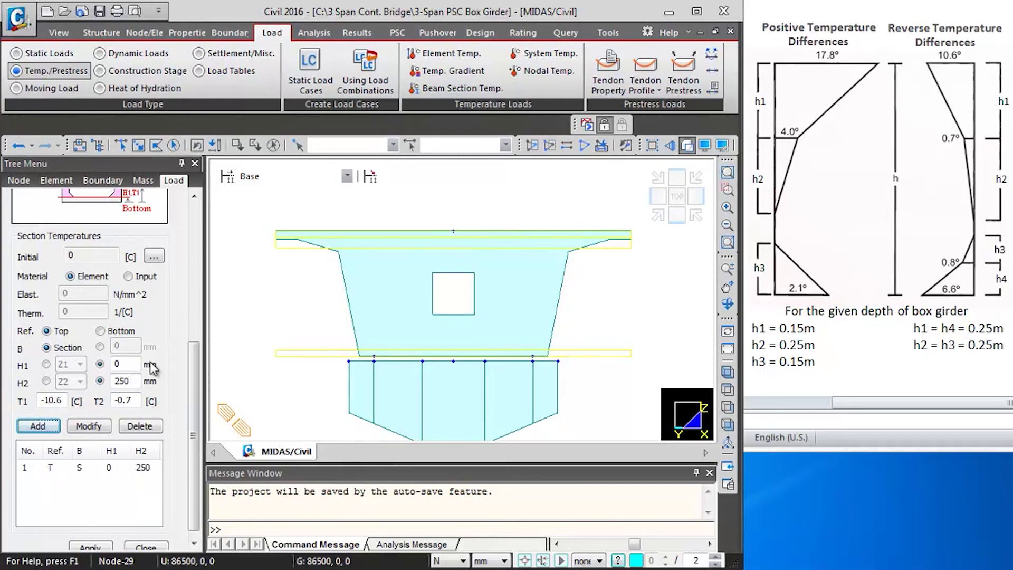
Step: Add the top 250–500 mm layer with T1 −0.7 and T2 0
{"action": "double_click", "coordinate": [131, 367]}
{"action": "type", "text": "250"}
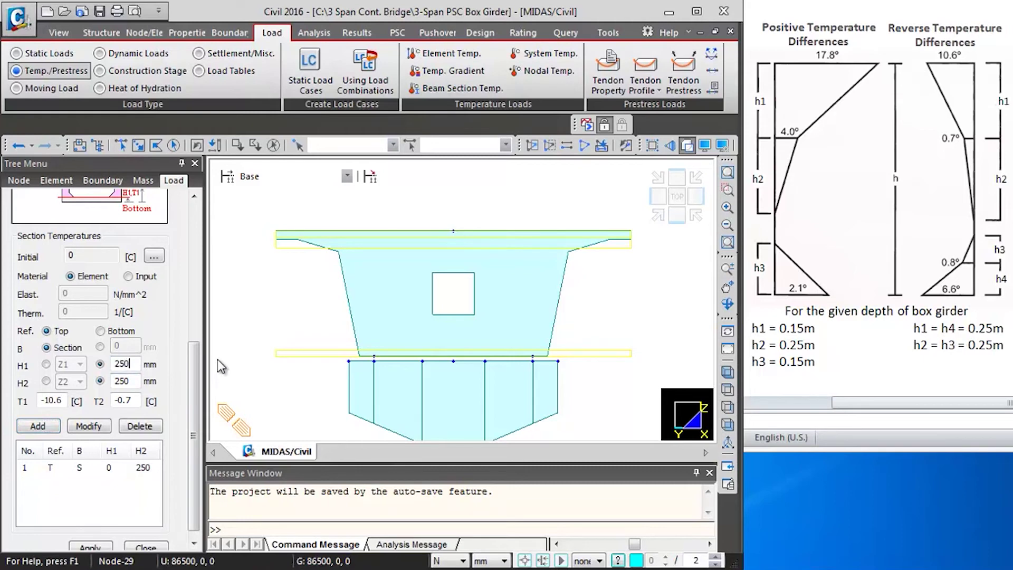
{"action": "key", "text": "Tab"}
{"action": "type", "text": "500"}
{"action": "left_click_drag", "start_coordinate": [64, 399], "coordinate": [22, 406]}
{"action": "type", "text": "-"}
{"action": "key", "text": "Tab"}
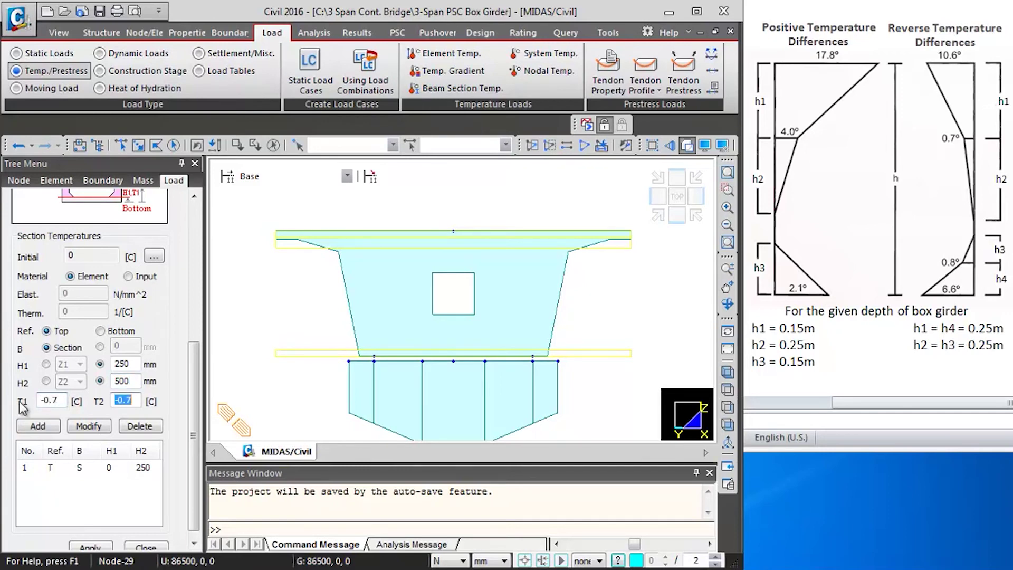
{"action": "left_click", "coordinate": [37, 426]}
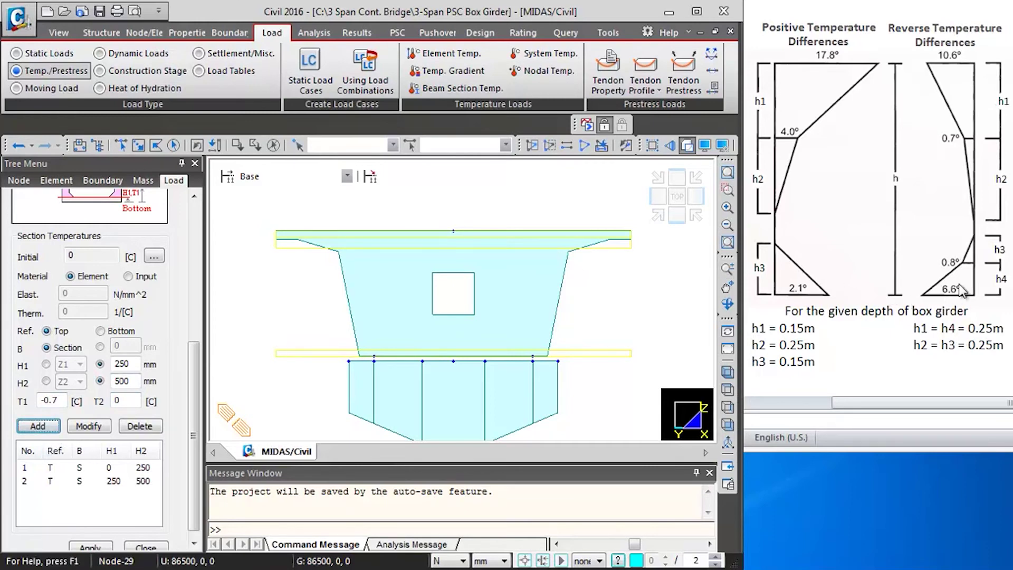
Step: Add a bottom-referenced negative layer from 0 to 250 mm with T1 -6.6 and T2 -0.8
{"action": "left_click", "coordinate": [132, 332]}
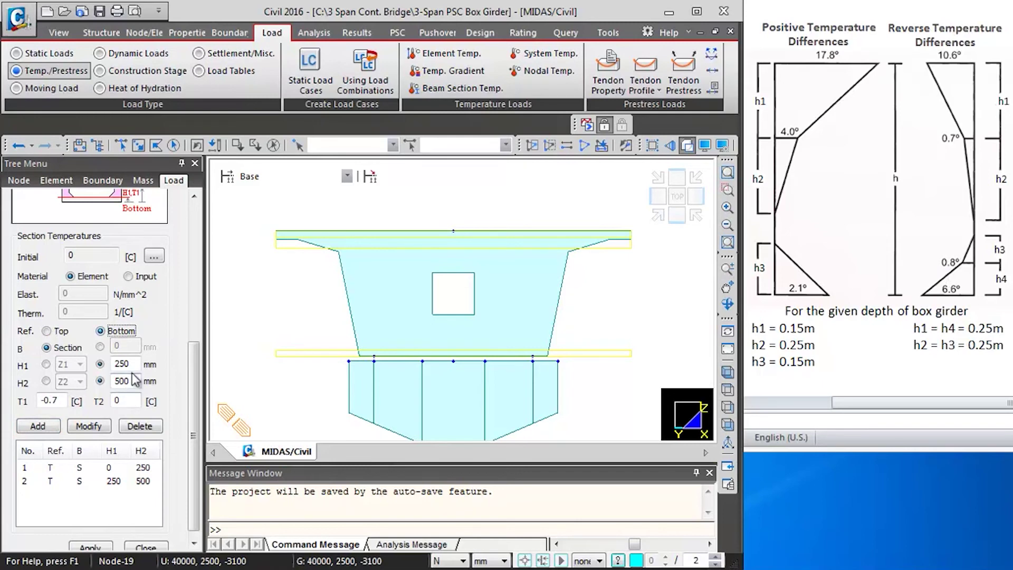
{"action": "left_click_drag", "start_coordinate": [139, 363], "coordinate": [106, 364]}
{"action": "key", "text": "Tab"}
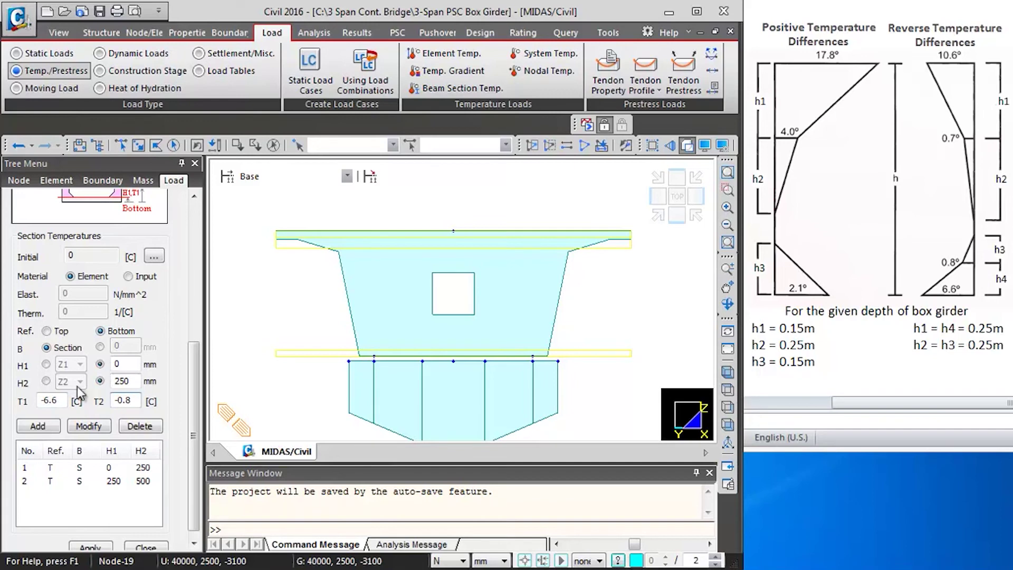
{"action": "left_click", "coordinate": [44, 428]}
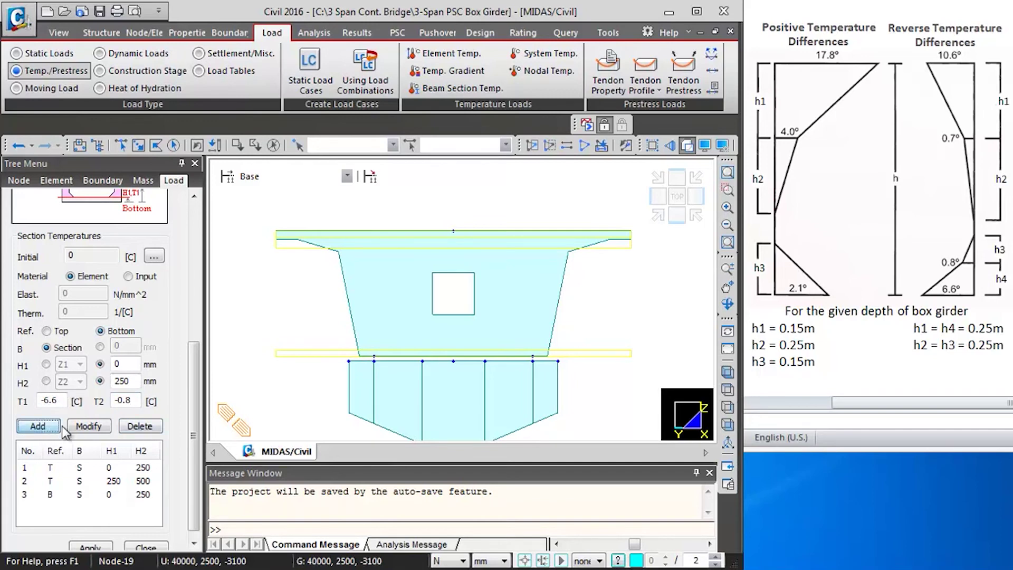
Step: Add a second bottom-referenced layer from 250 to 500 mm with T1 -0.8 and T2 0
{"action": "double_click", "coordinate": [125, 367]}
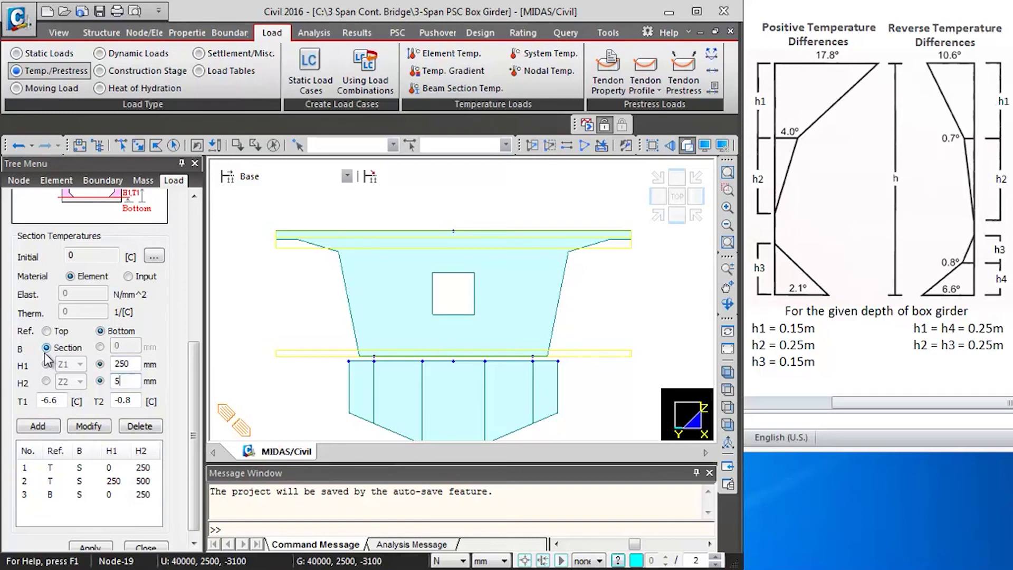
{"action": "double_click", "coordinate": [49, 404]}
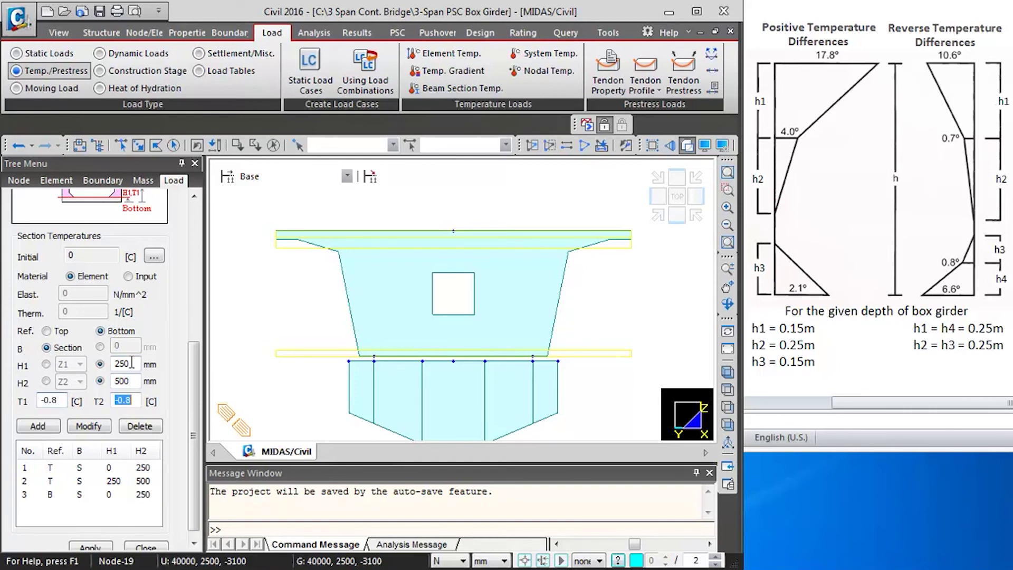
{"action": "left_click", "coordinate": [40, 425]}
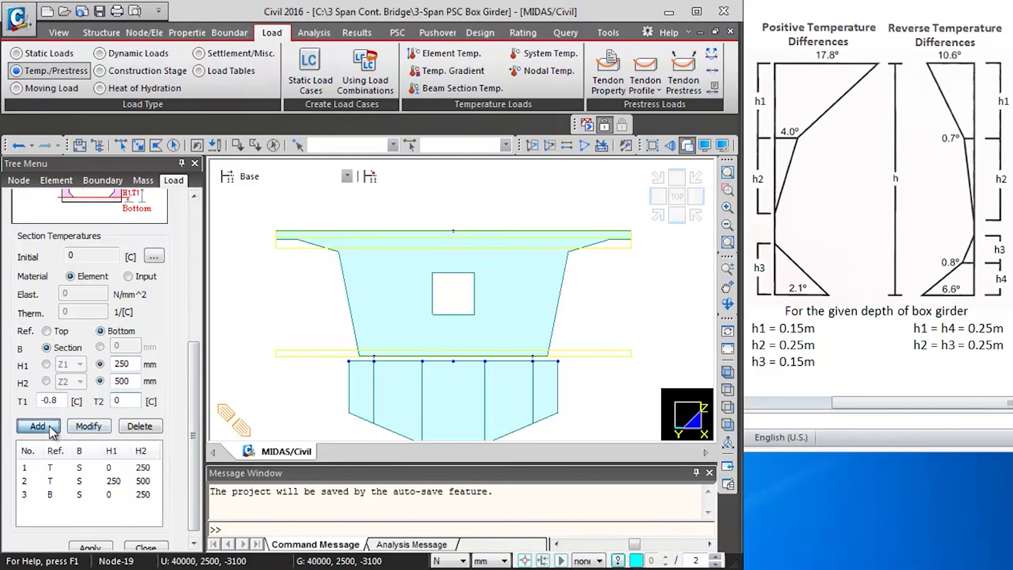
{"action": "left_click", "coordinate": [676, 217]}
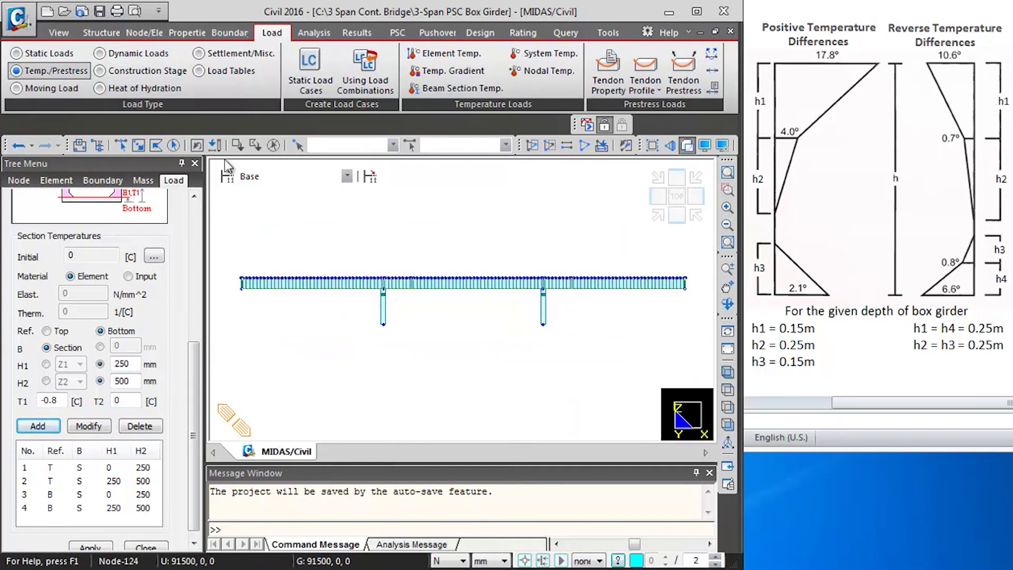
Step: Apply the four-layer negative temperature gradient to the previously selected girder elements 29–161
{"action": "left_click", "coordinate": [199, 150]}
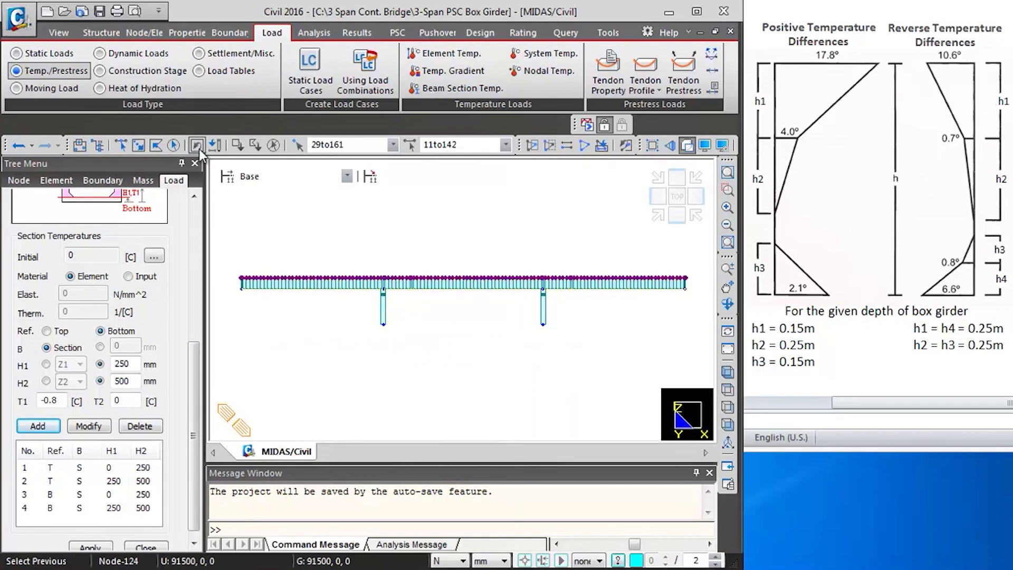
{"action": "scroll", "coordinate": [195, 393], "scroll_direction": "down", "scroll_amount": 1}
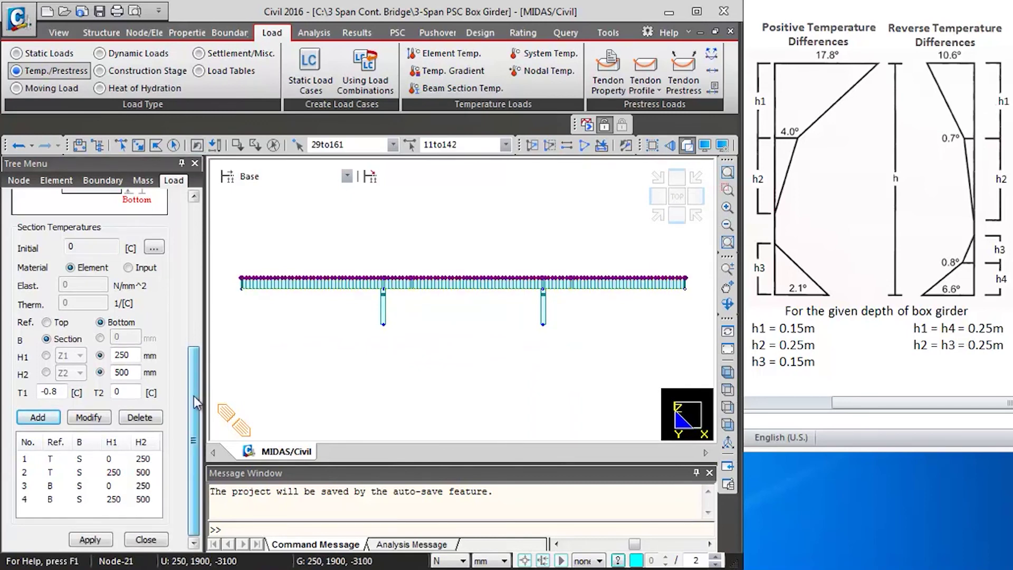
{"action": "left_click", "coordinate": [90, 539]}
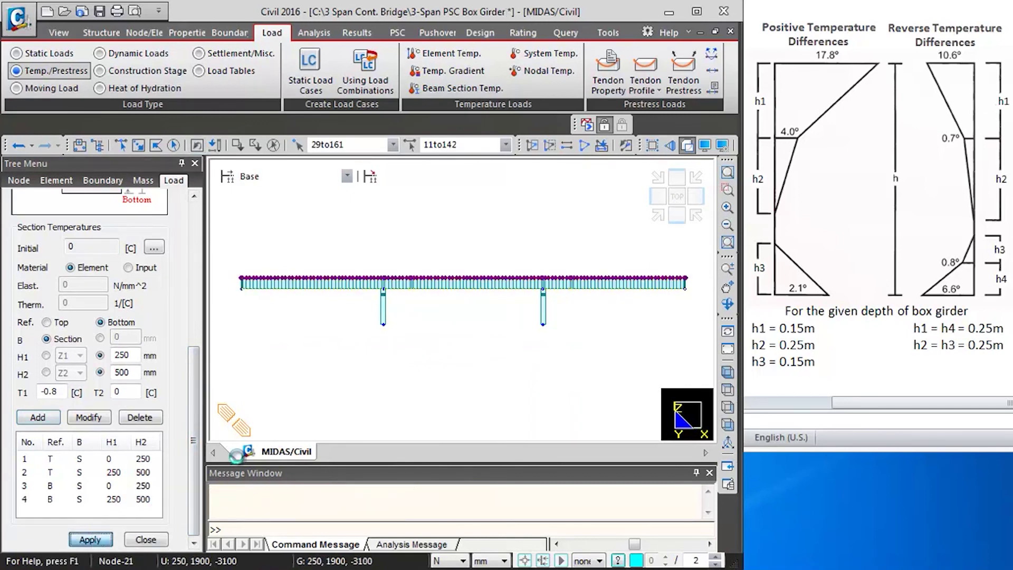
{"action": "left_click", "coordinate": [657, 196]}
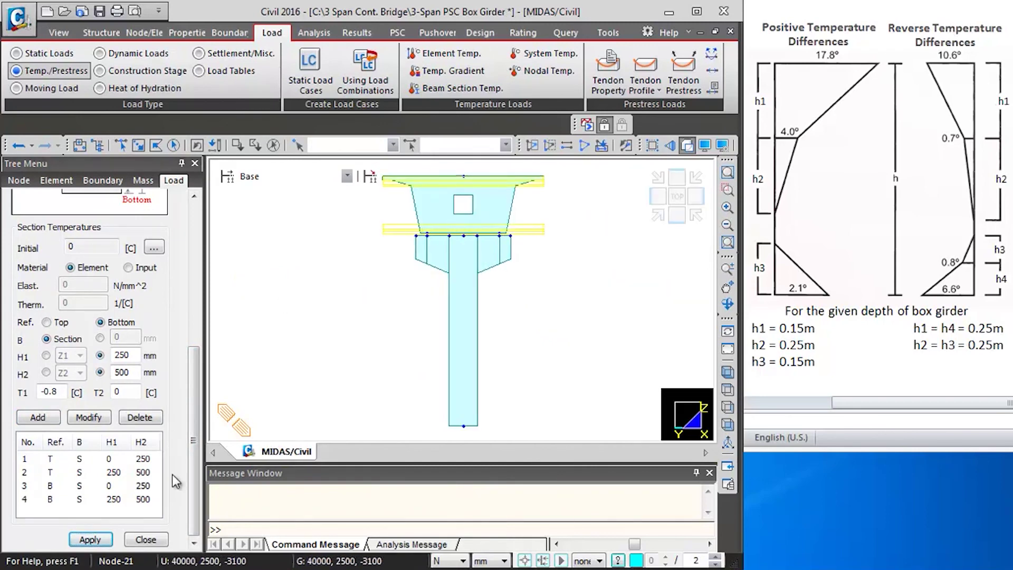
Step: Close the temperature panel and display Load Case 8's Beam Temperature Load : 132 on the model
{"action": "left_click", "coordinate": [146, 540]}
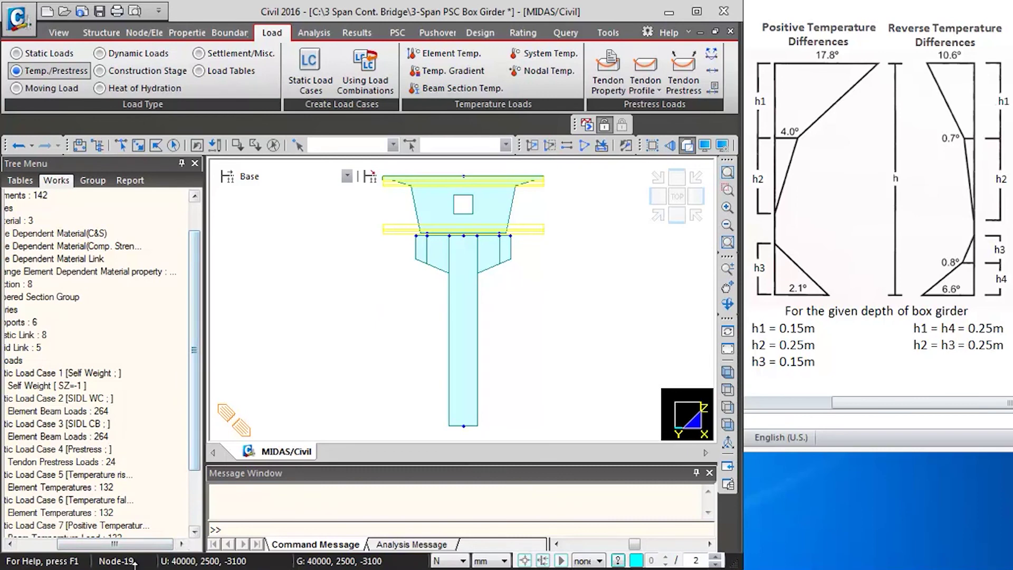
{"action": "left_click_drag", "start_coordinate": [136, 543], "coordinate": [94, 542]}
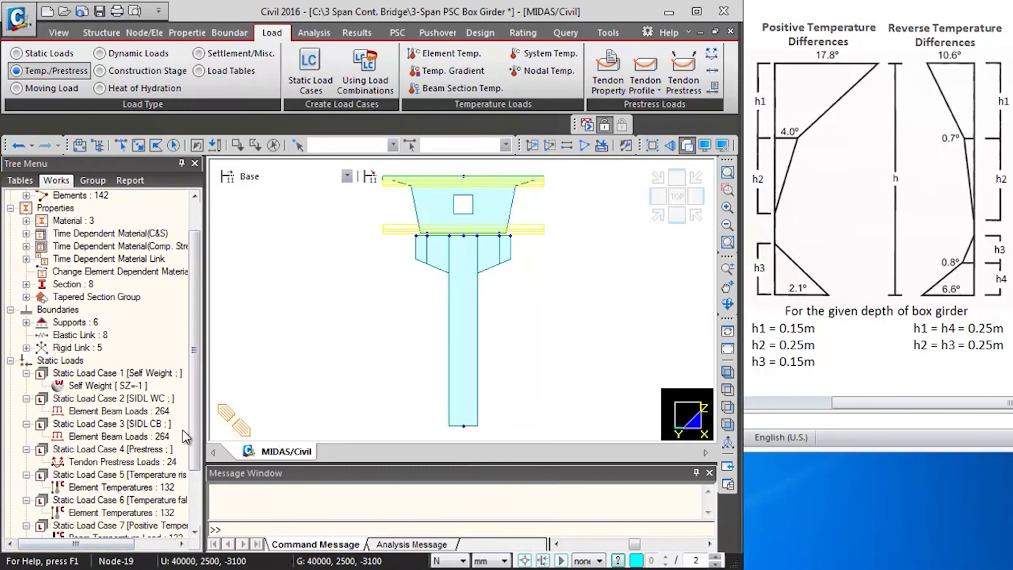
{"action": "left_click_drag", "start_coordinate": [195, 413], "coordinate": [194, 459]}
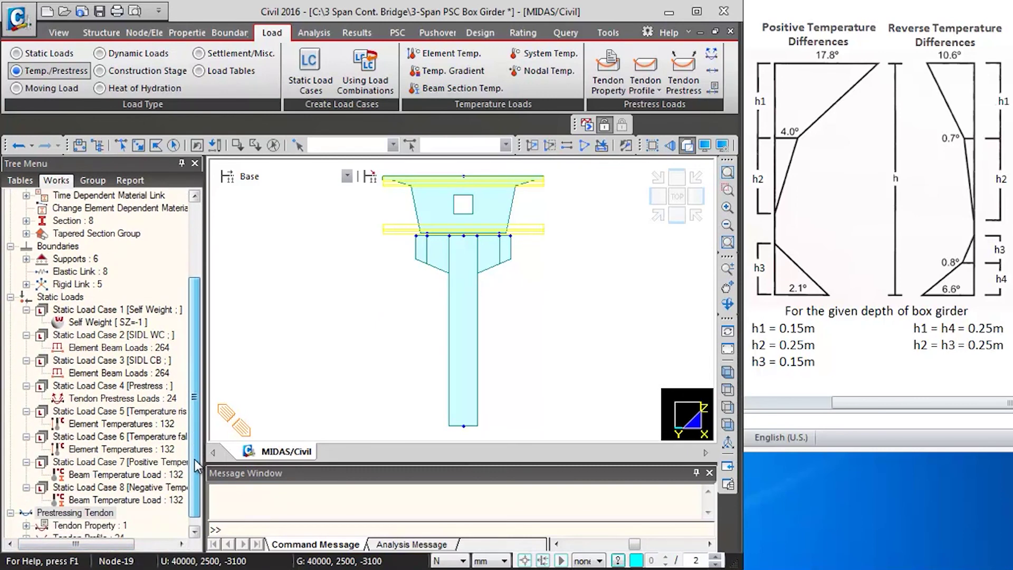
{"action": "right_click", "coordinate": [133, 499]}
{"action": "left_click", "coordinate": [157, 452]}
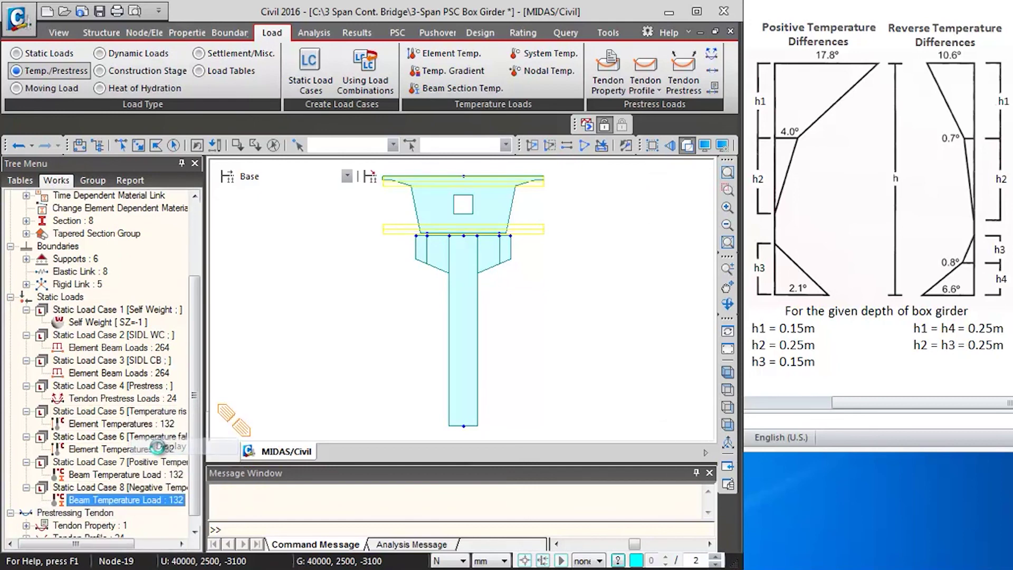